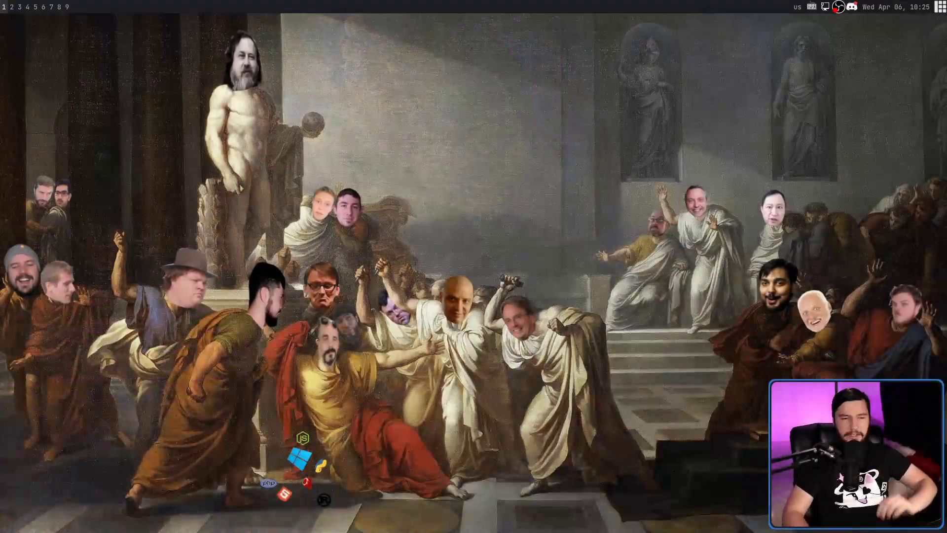
Step: Check the wired Ethernet status in the tray network icon's menu
{"action": "left_click", "coordinate": [824, 7]}
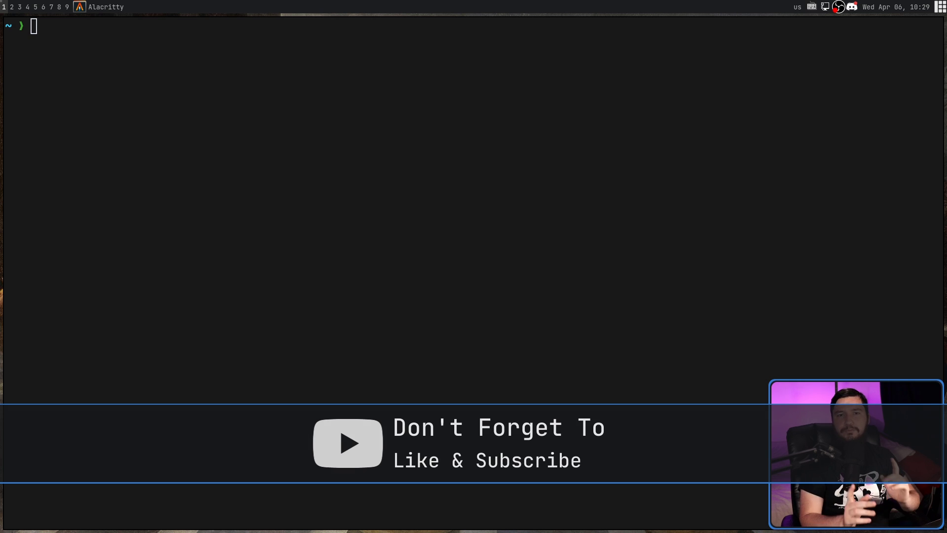
Step: Run networkmanager_dmenu, dismiss it and clear the screen, then rerun it and highlight Wired connection 1
{"action": "type", "text": "network"}
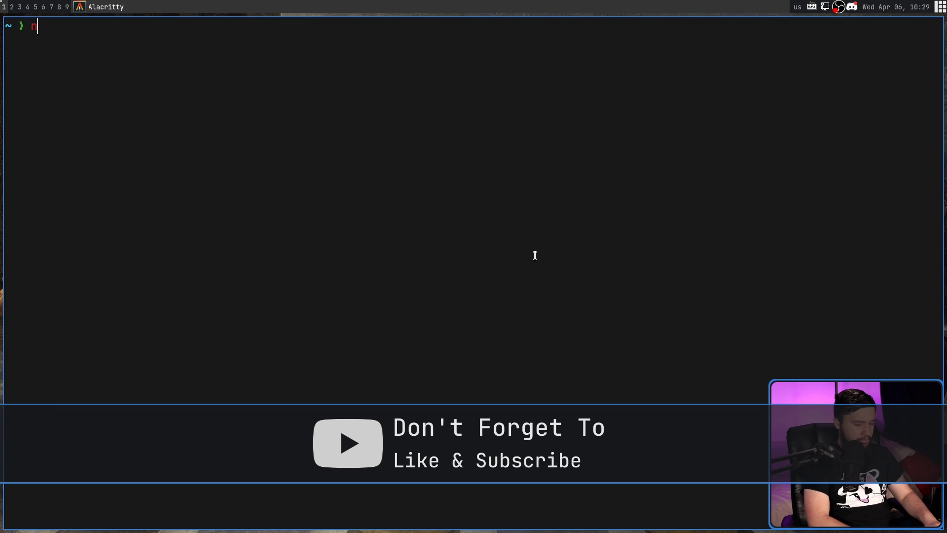
{"action": "key", "text": "Tab"}
{"action": "key", "text": "Tab"}
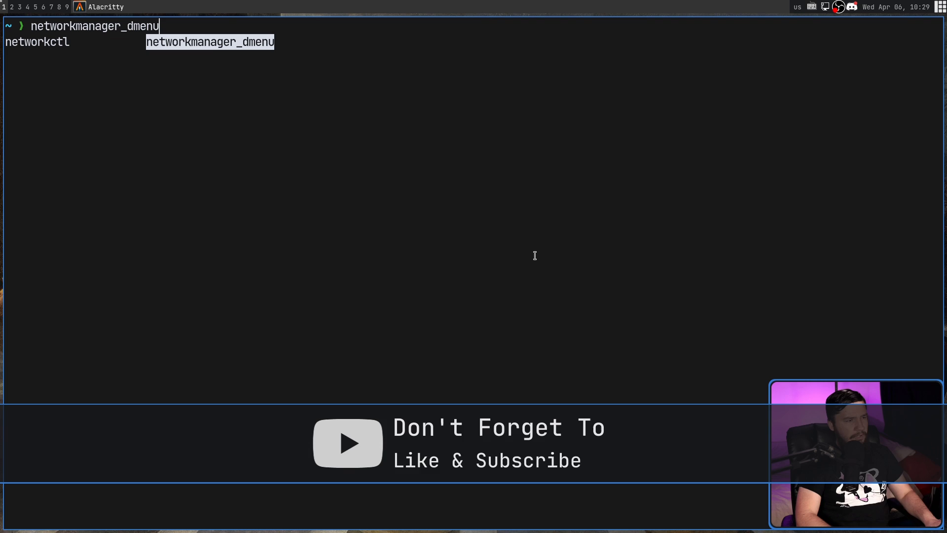
{"action": "key", "text": "Return"}
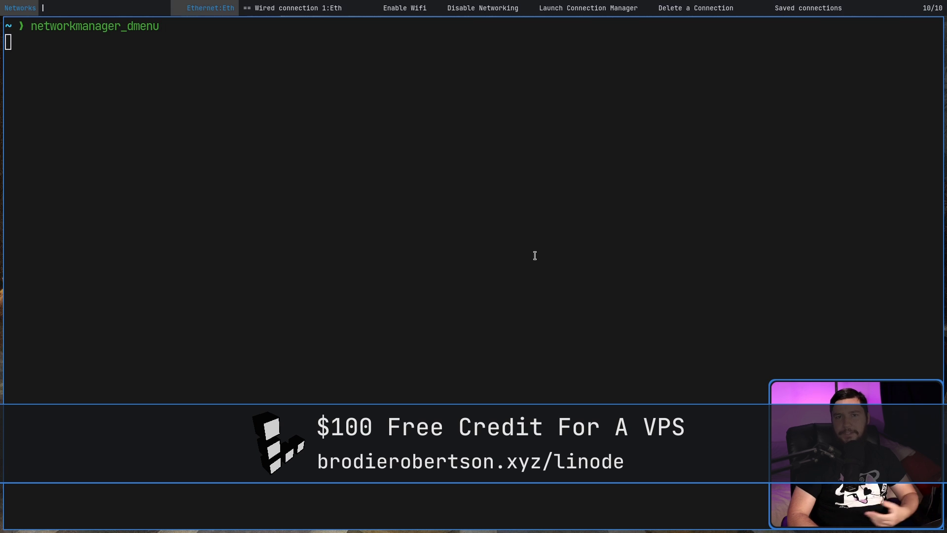
{"action": "key", "text": "Escape"}
{"action": "key", "text": "ctrl+l"}
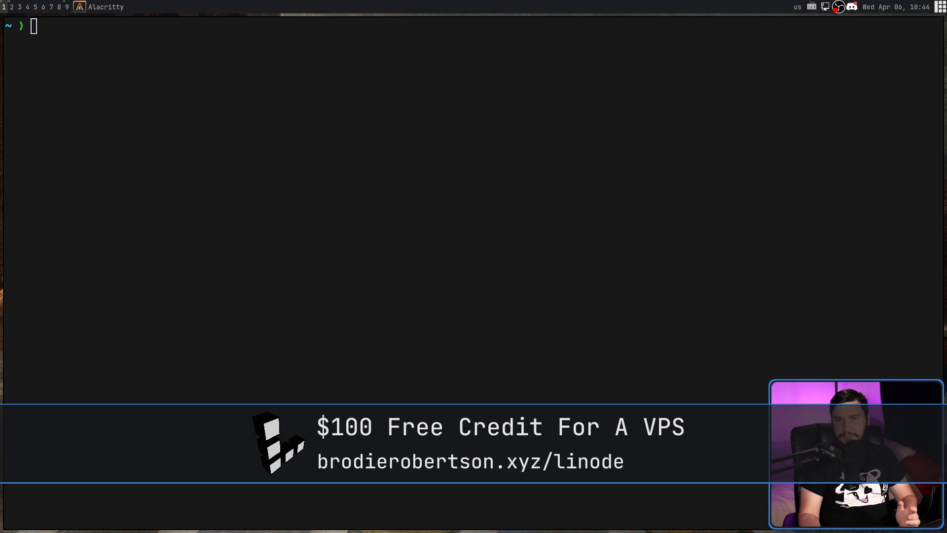
{"action": "type", "text": "networkmanager_dmenu"}
{"action": "key", "text": "Return"}
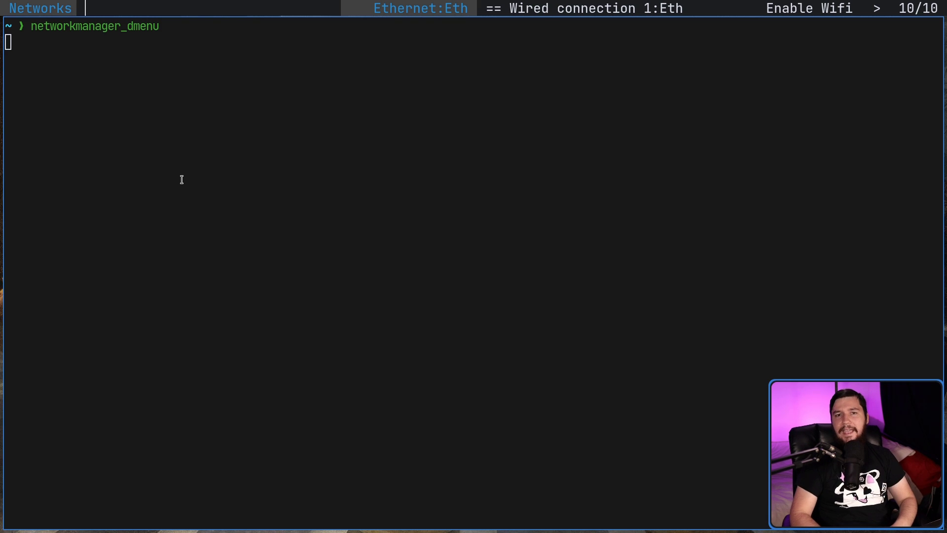
{"action": "key", "text": "Right"}
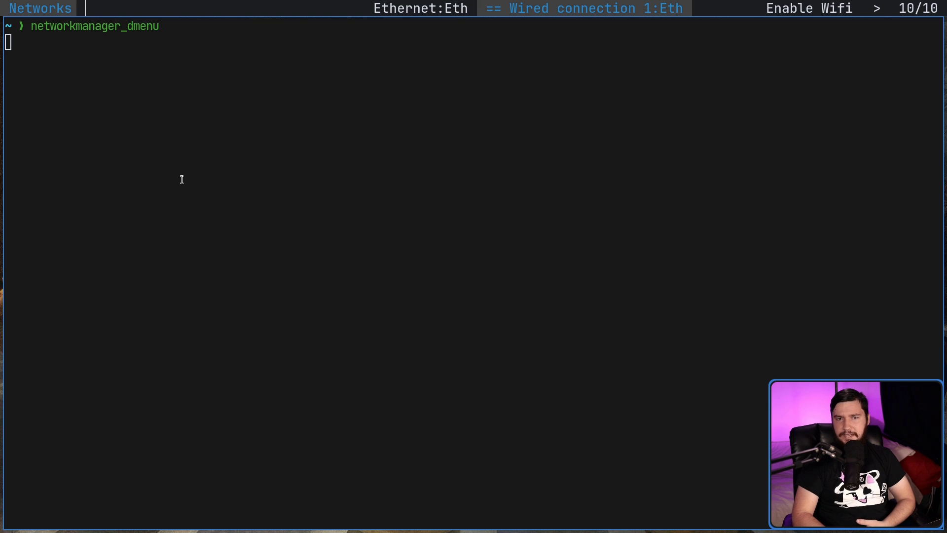
Step: Disconnect Wired connection 1 and confirm the tray shows no network connection
{"action": "key", "text": "Right"}
{"action": "key", "text": "Left"}
{"action": "key", "text": "Return"}
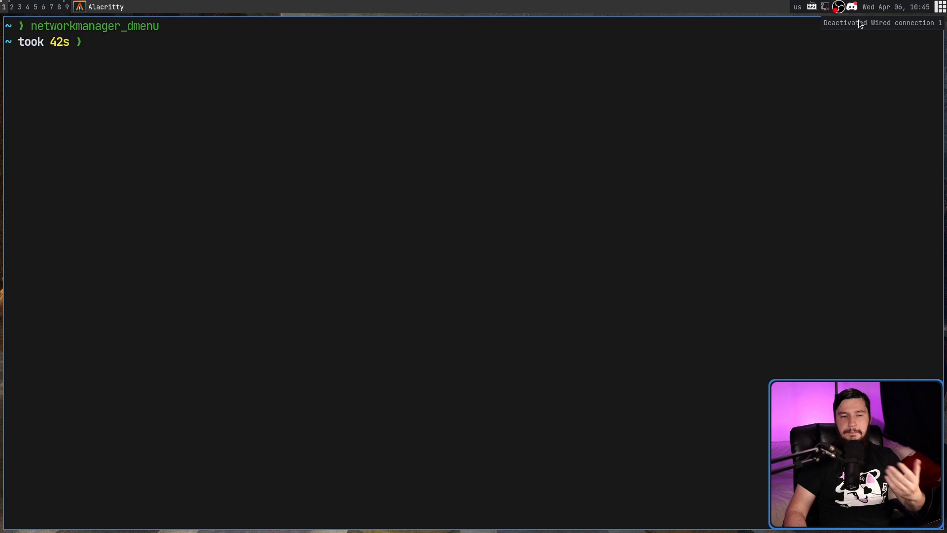
{"action": "mouse_move", "coordinate": [826, 10]}
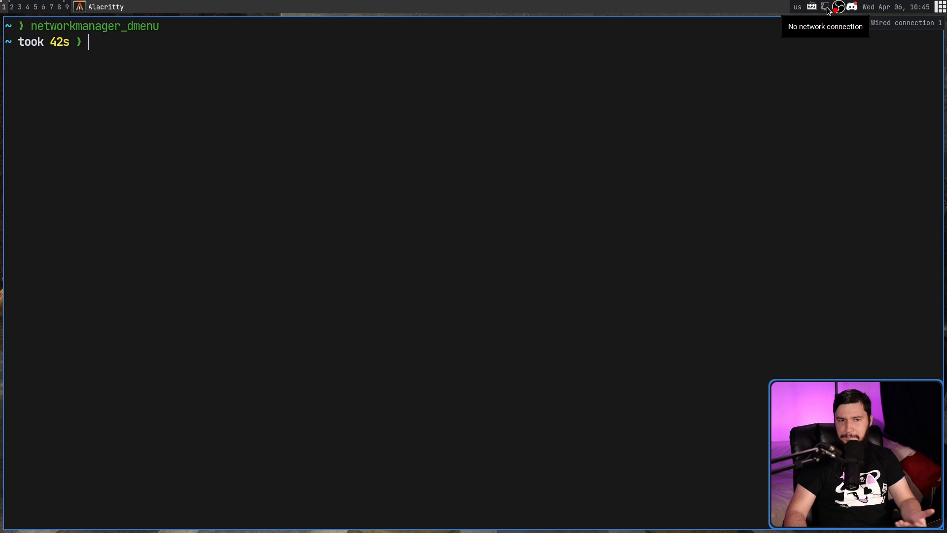
Step: Rerun networkmanager_dmenu and reconnect Wired connection 1
{"action": "key", "text": "Up"}
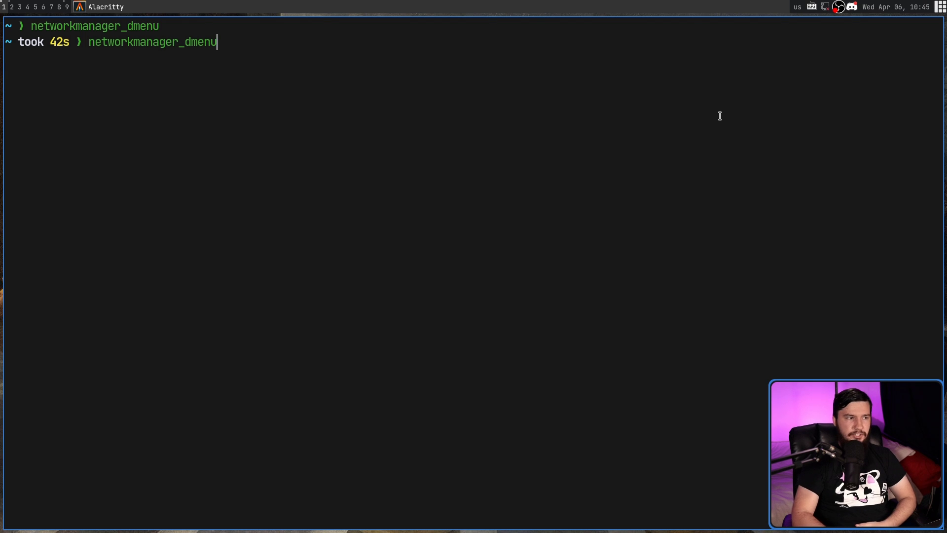
{"action": "key", "text": "Return"}
{"action": "key", "text": "Right"}
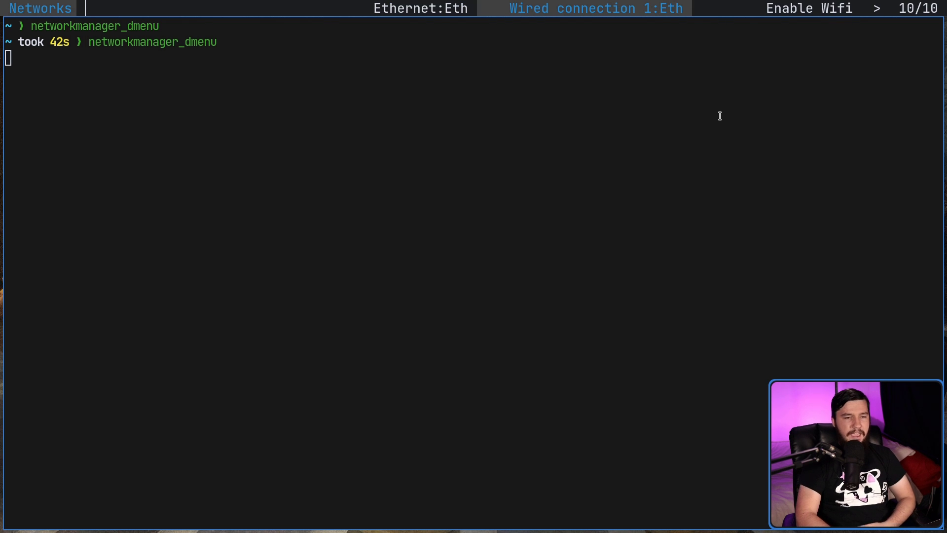
{"action": "key", "text": "Return"}
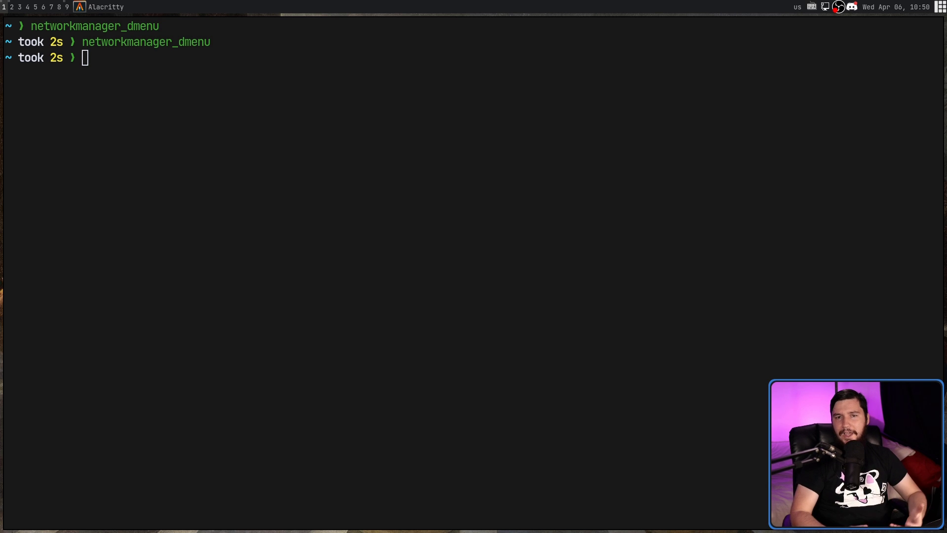
Step: Rerun networkmanager_dmenu from the terminal and choose Enable Wifi
{"action": "left_click", "coordinate": [649, 146]}
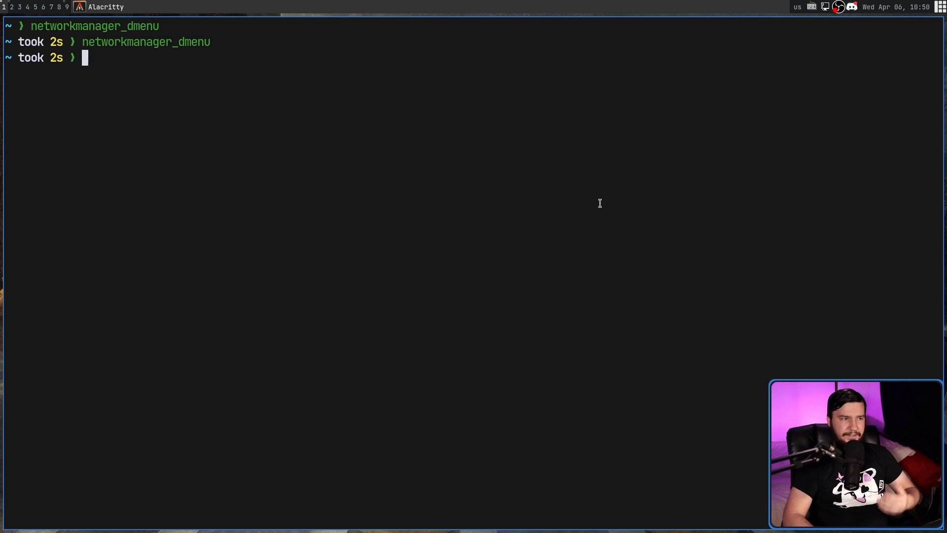
{"action": "key", "text": "Up"}
{"action": "key", "text": "Return"}
{"action": "key", "text": "Right"}
Step: Reopen the Networks menu and switch Wi-Fi off with Disable Wifi
{"action": "key", "text": "Right"}
{"action": "key", "text": "Right"}
{"action": "key", "text": "Return"}
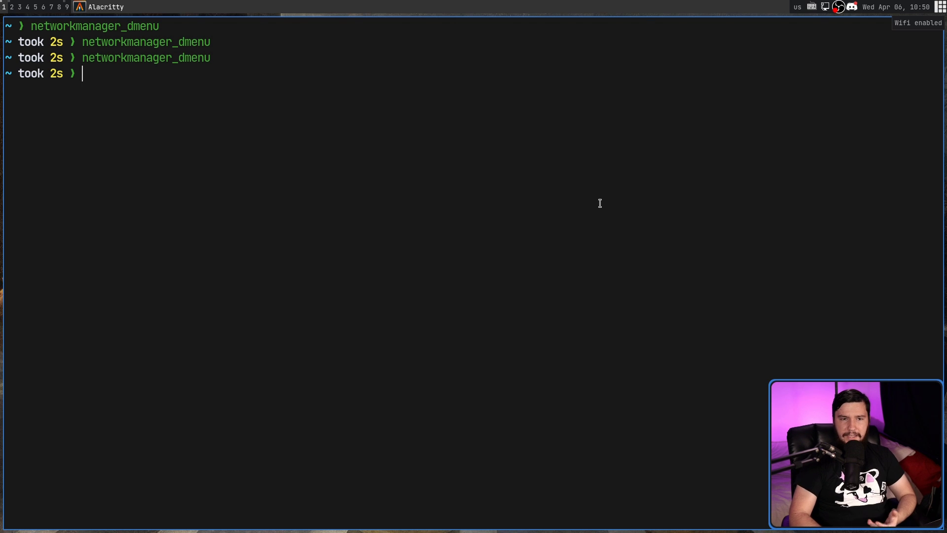
{"action": "key", "text": "Up"}
{"action": "key", "text": "Return"}
{"action": "key", "text": "Right"}
{"action": "key", "text": "Right"}
{"action": "key", "text": "Right"}
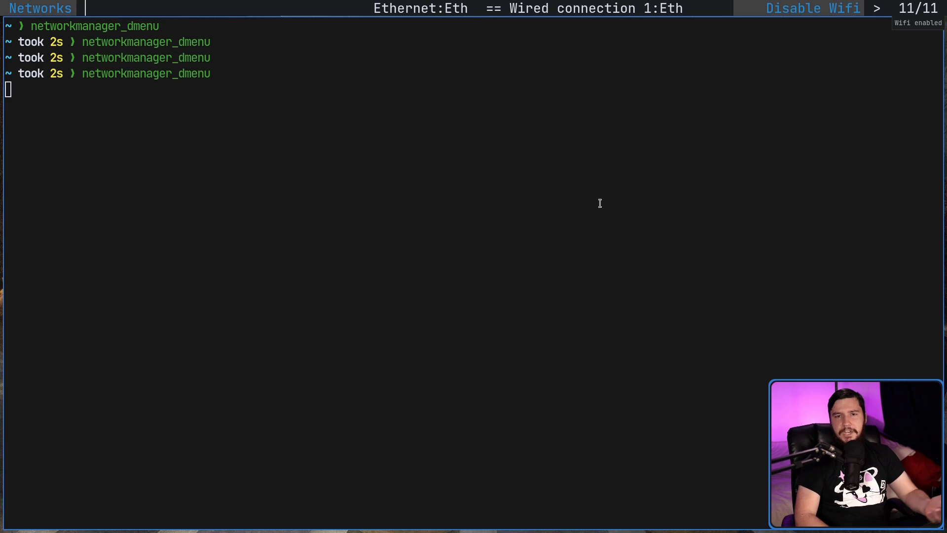
{"action": "key", "text": "Return"}
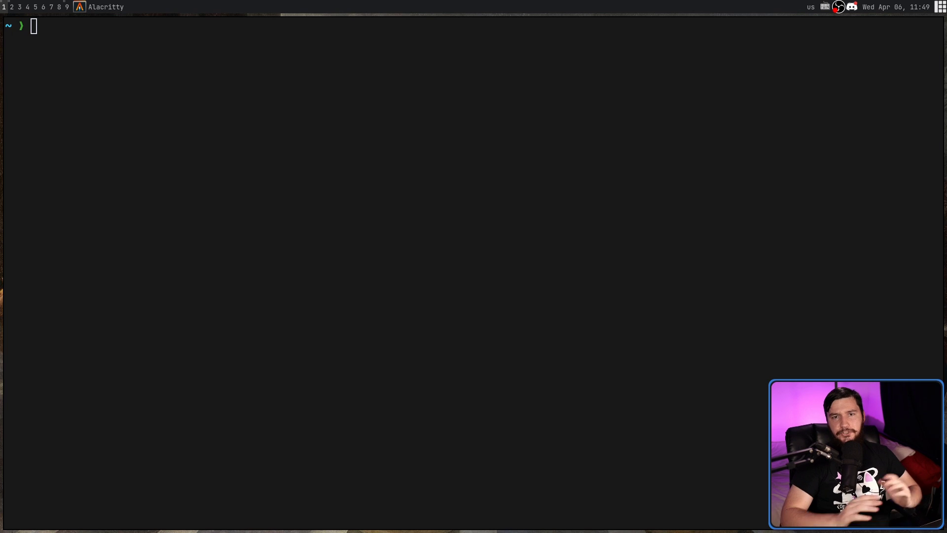
Step: Select the OPTUS_984E91 Wi-Fi network and type a placeholder passphrase in its prompt
{"action": "key", "text": "Up"}
{"action": "key", "text": "Up"}
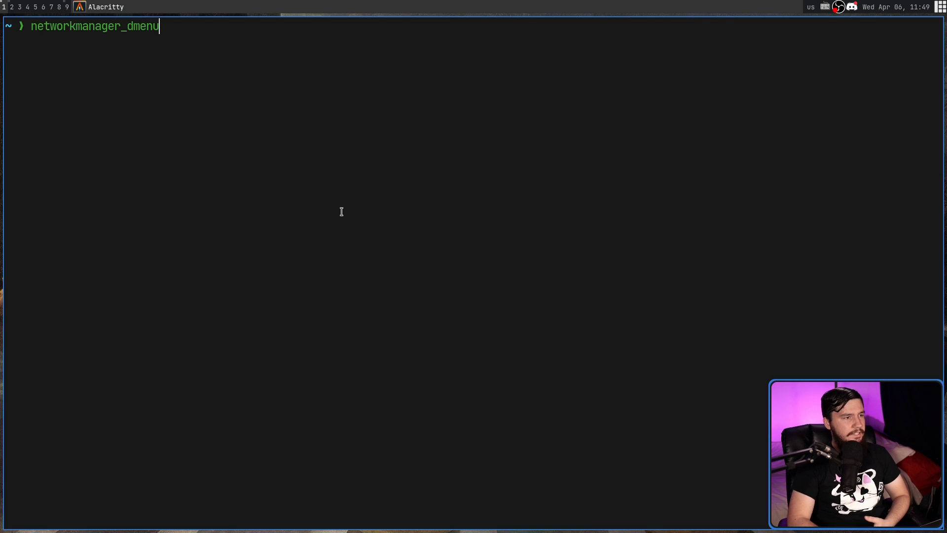
{"action": "key", "text": "Return"}
{"action": "key", "text": "Right"}
{"action": "key", "text": "Right"}
{"action": "key", "text": "Right"}
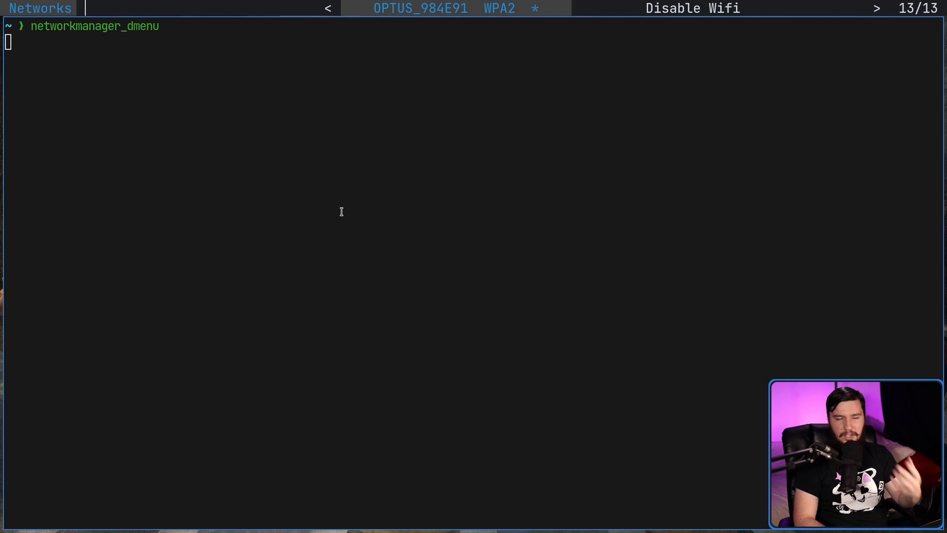
{"action": "key", "text": "Return"}
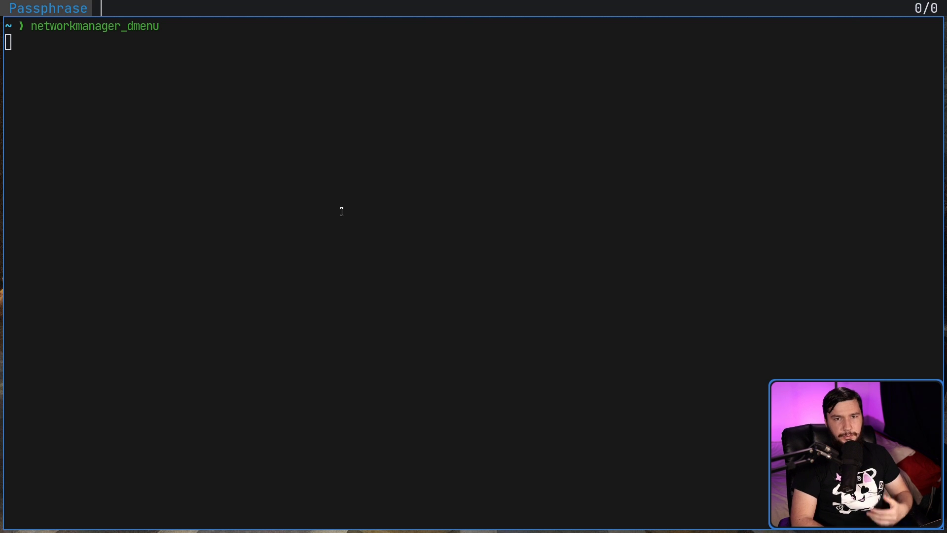
{"action": "type", "text": "dfgdgdfgdfg"}
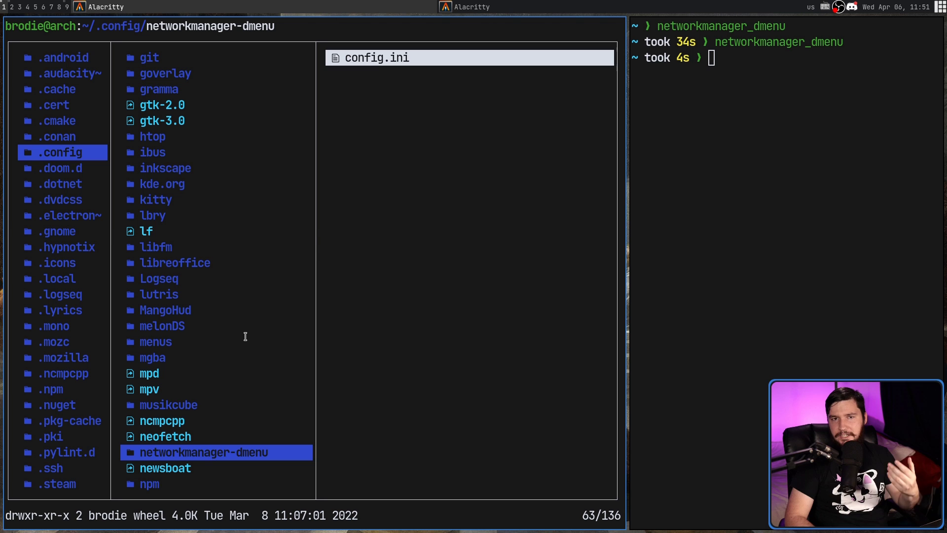
Step: Open config.ini, uncomment the pinentry = pinentry-qt line, and save with :w
{"action": "key", "text": "l"}
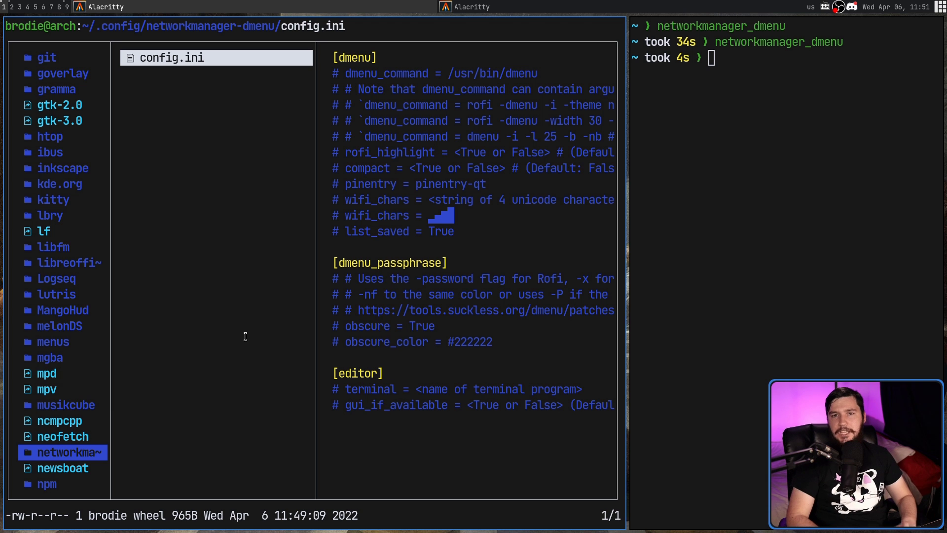
{"action": "key", "text": "l"}
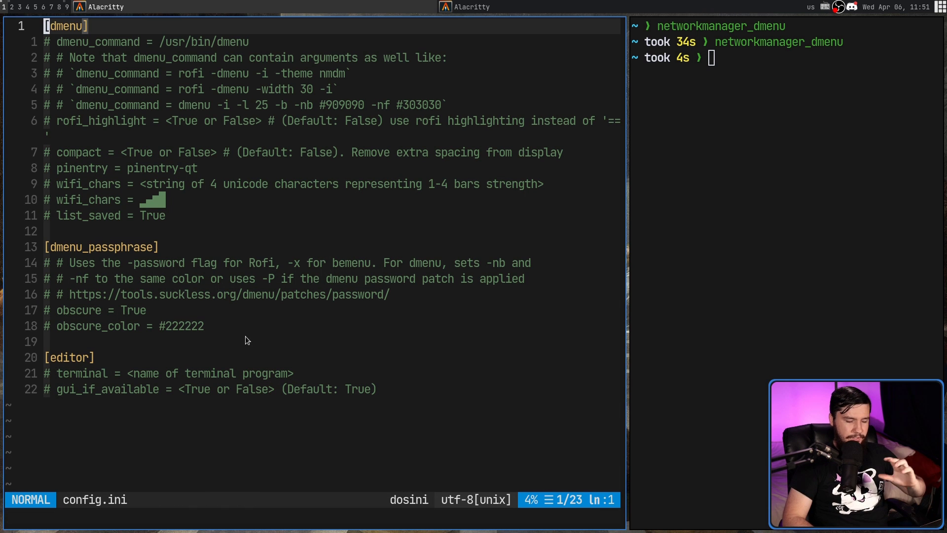
{"action": "key", "text": "j"}
{"action": "key", "text": "j"}
{"action": "key", "text": "j"}
{"action": "key", "text": "j"}
{"action": "key", "text": "j"}
{"action": "key", "text": "j"}
{"action": "key", "text": "j"}
{"action": "key", "text": "j"}
{"action": "key", "text": "j"}
{"action": "key", "text": "j"}
{"action": "key", "text": "j"}
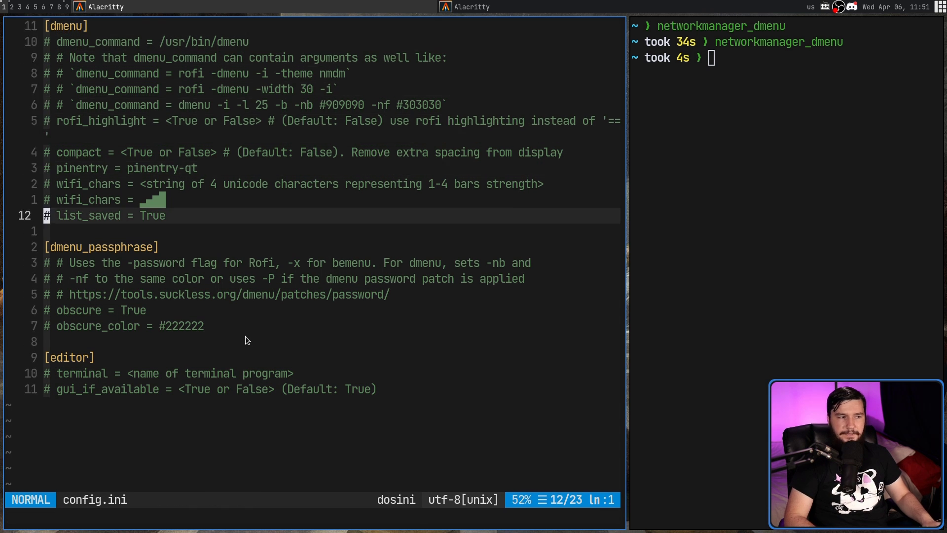
{"action": "key", "text": "k"}
{"action": "key", "text": "k"}
{"action": "key", "text": "k"}
{"action": "type", "text": "xx:w"}
{"action": "key", "text": "Return"}
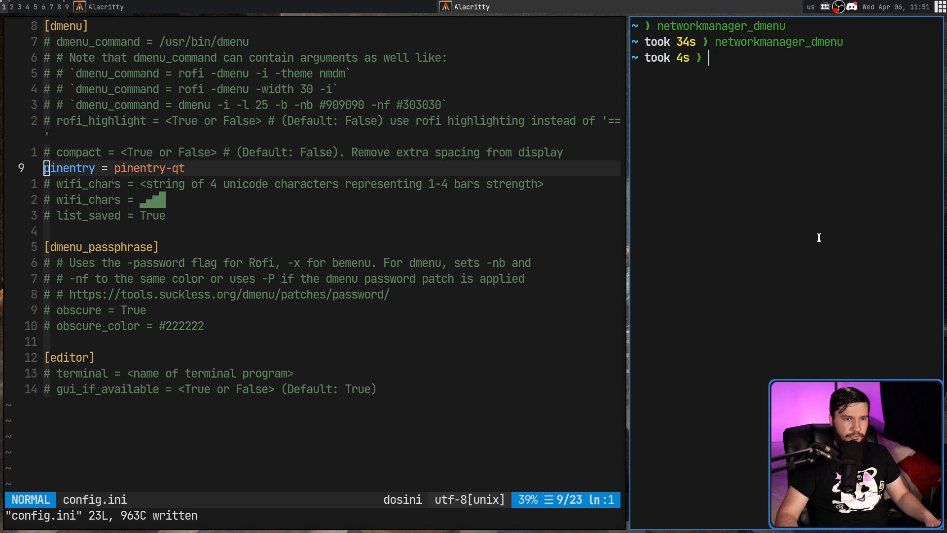
Step: Choose OPTUS_984E91 from the network menu and submit its Wi-Fi password in pinentry-qt
{"action": "key", "text": "Up"}
{"action": "key", "text": "Return"}
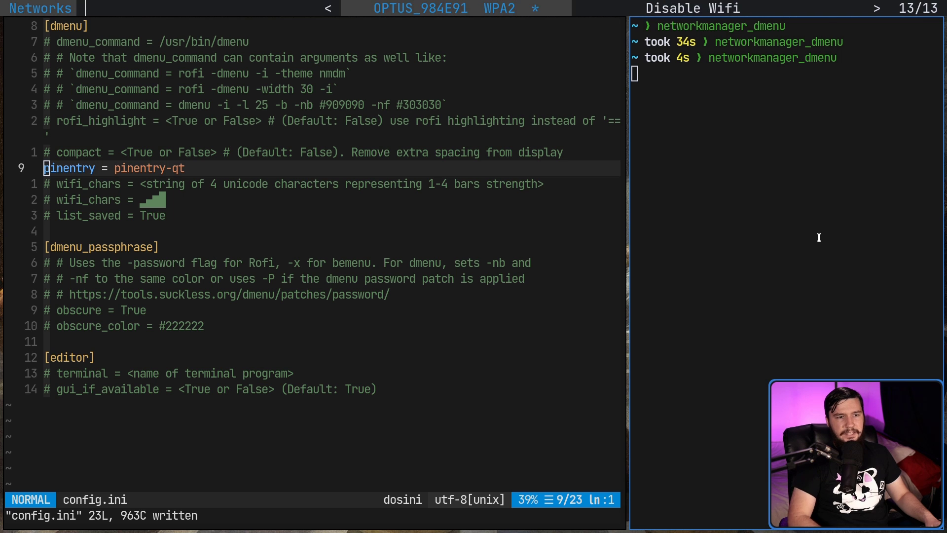
{"action": "key", "text": "Return"}
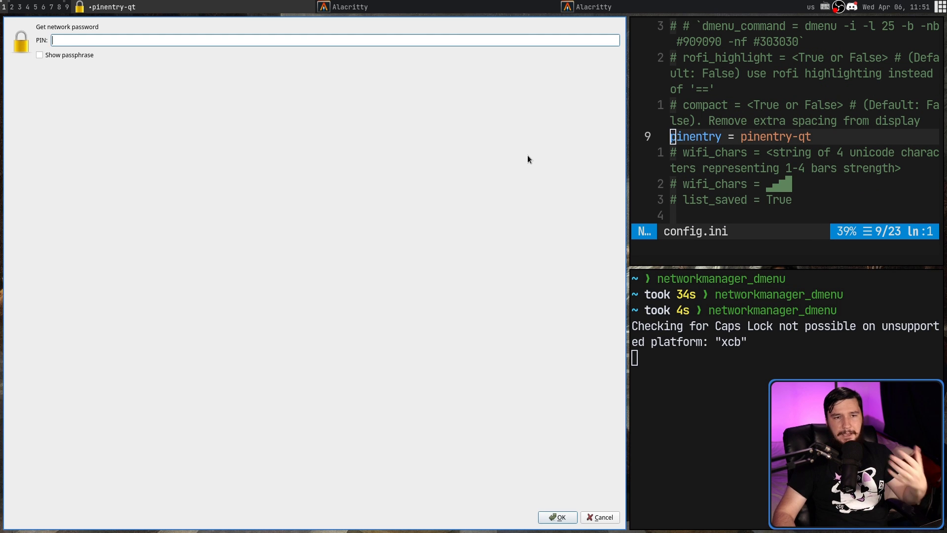
{"action": "type", "text": "*******************"}
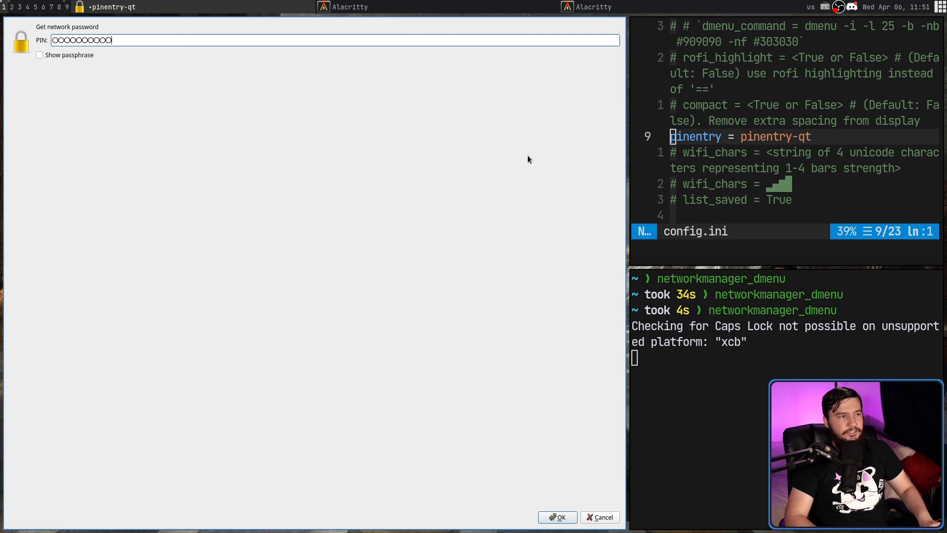
{"action": "type", "text": "******"}
{"action": "key", "text": "Return"}
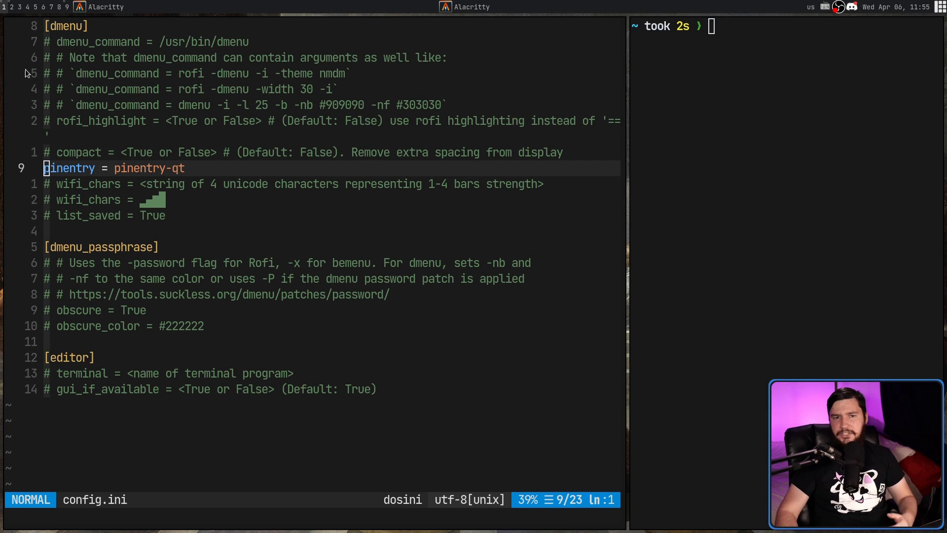
Step: Run networkmanager_dmenu and connect to the OPTUS_984E91 network
{"action": "type", "text": "networkmanager_dmenu"}
{"action": "key", "text": "Return"}
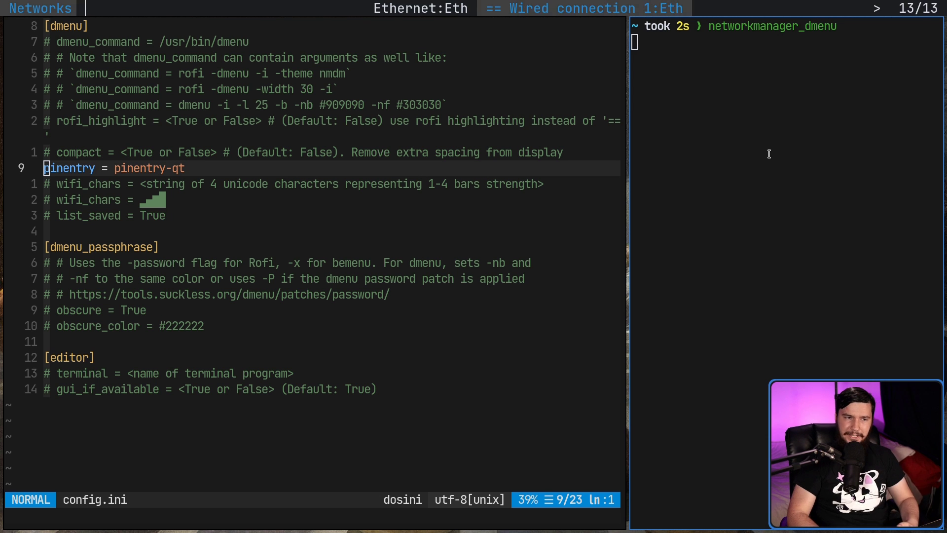
{"action": "key", "text": "Right"}
{"action": "key", "text": "Right"}
{"action": "key", "text": "Return"}
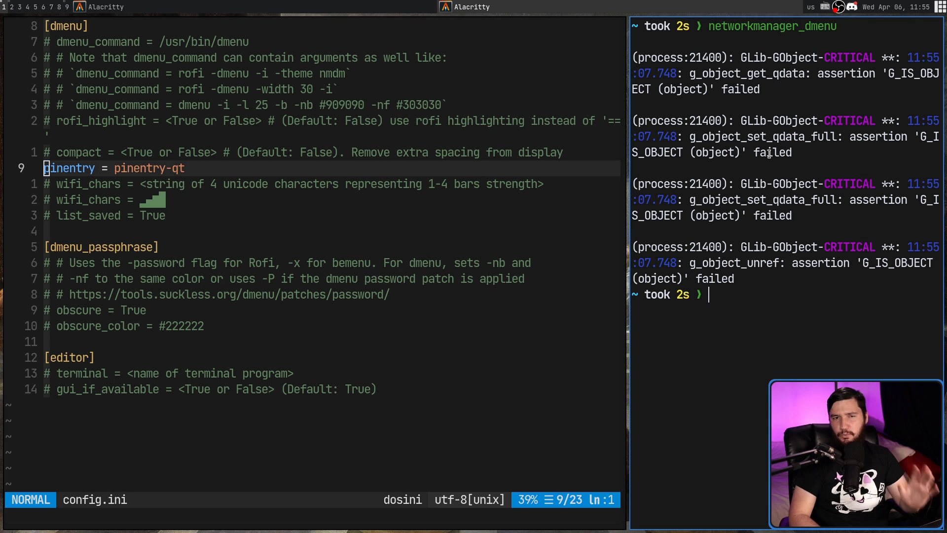
Step: Delete the saved OPTUS_984E91 connection through Delete a Connection
{"action": "key", "text": "Up"}
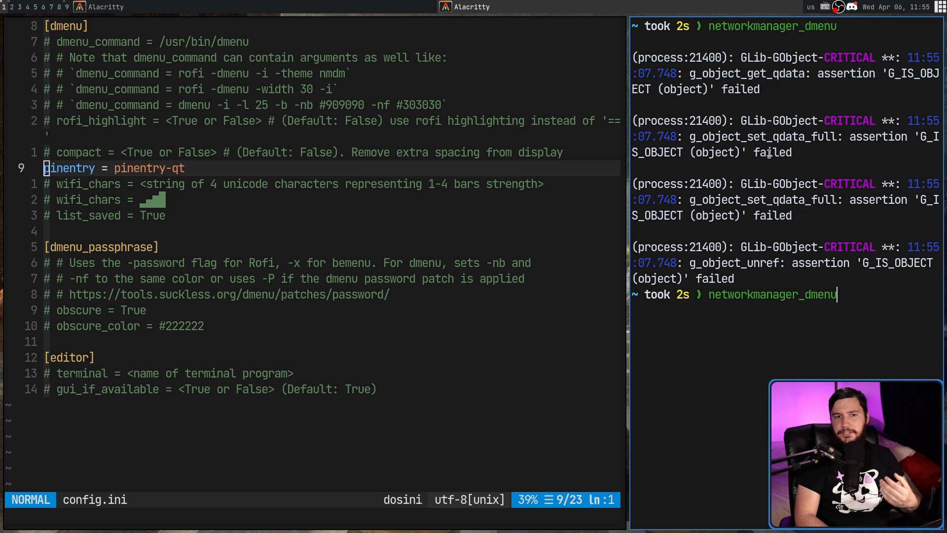
{"action": "key", "text": "Return"}
{"action": "key", "text": "Right"}
{"action": "key", "text": "Right"}
{"action": "key", "text": "Right"}
{"action": "key", "text": "Right"}
{"action": "key", "text": "Right"}
{"action": "key", "text": "Right"}
{"action": "key", "text": "Right"}
{"action": "key", "text": "Right"}
{"action": "key", "text": "Right"}
{"action": "key", "text": "Right"}
{"action": "key", "text": "Right"}
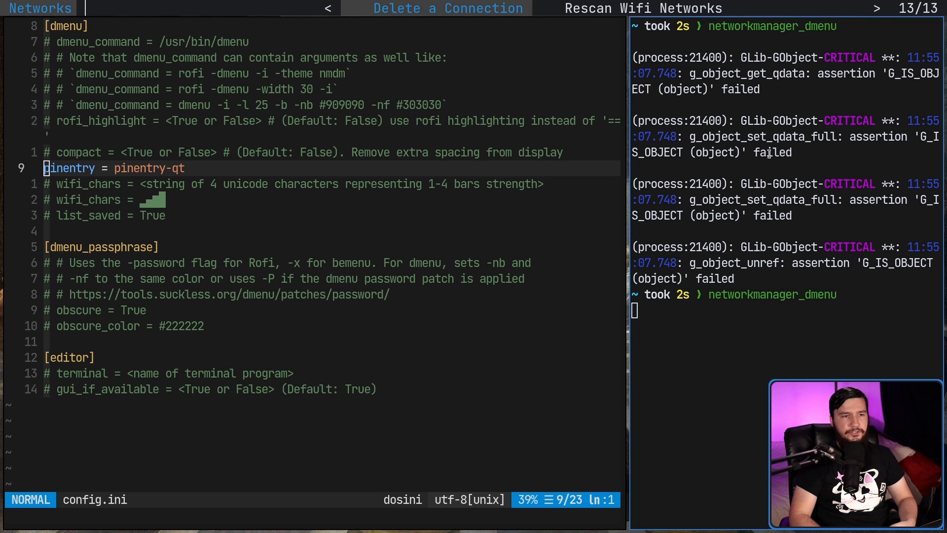
{"action": "key", "text": "Right"}
{"action": "key", "text": "Left"}
{"action": "key", "text": "Return"}
{"action": "key", "text": "Right"}
Step: Try connecting to OPTUS_984E91 again, then dismiss the password prompt
{"action": "key", "text": "Right"}
{"action": "key", "text": "Right"}
{"action": "key", "text": "Return"}
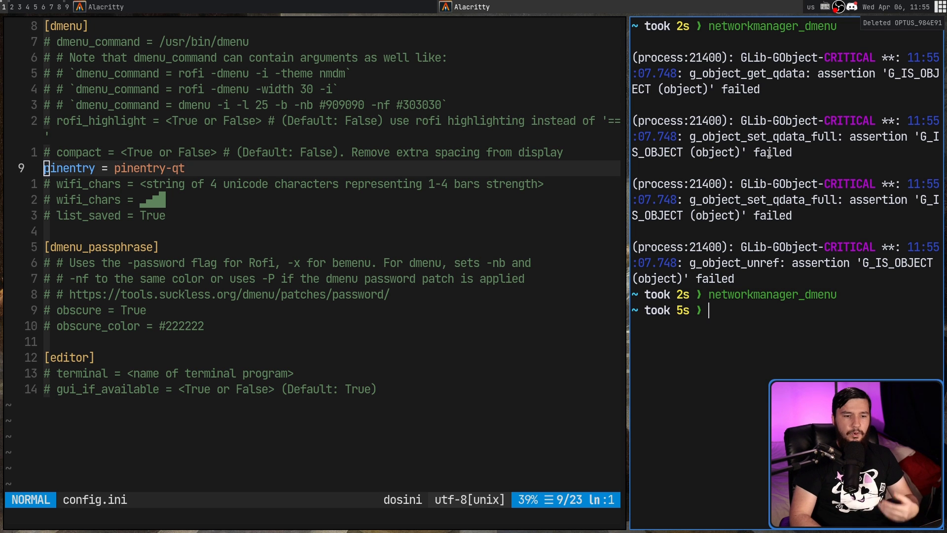
{"action": "key", "text": "Up"}
{"action": "key", "text": "Return"}
{"action": "key", "text": "Right"}
{"action": "key", "text": "Right"}
{"action": "key", "text": "Return"}
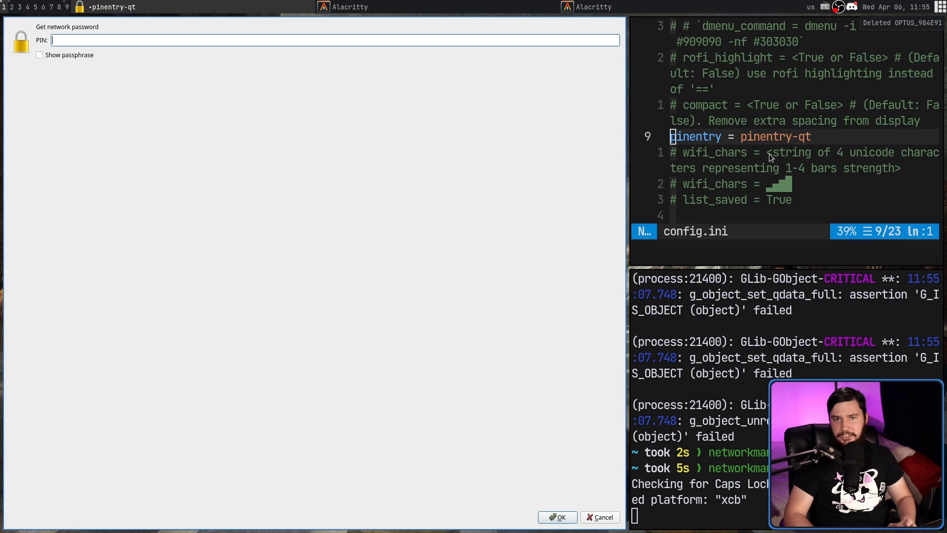
{"action": "key", "text": "Escape"}
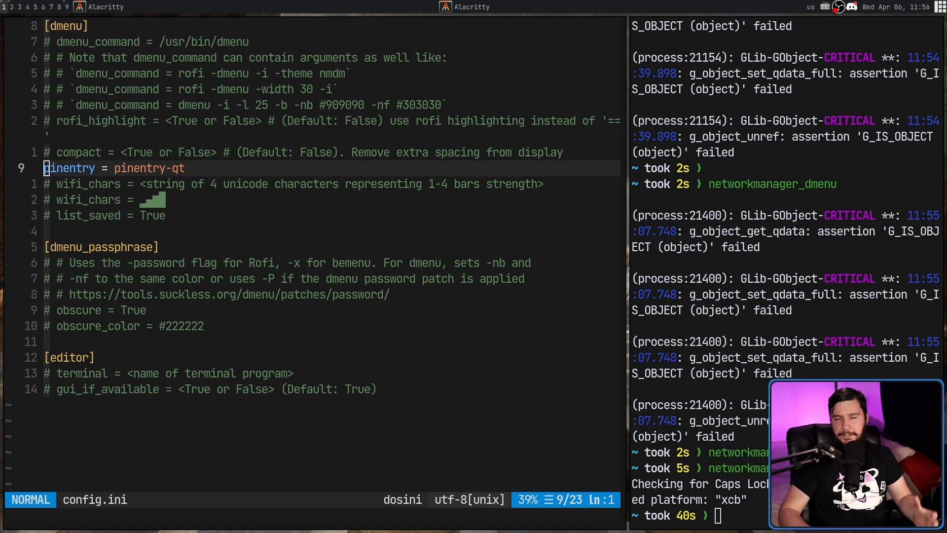
{"action": "key", "text": "R"}
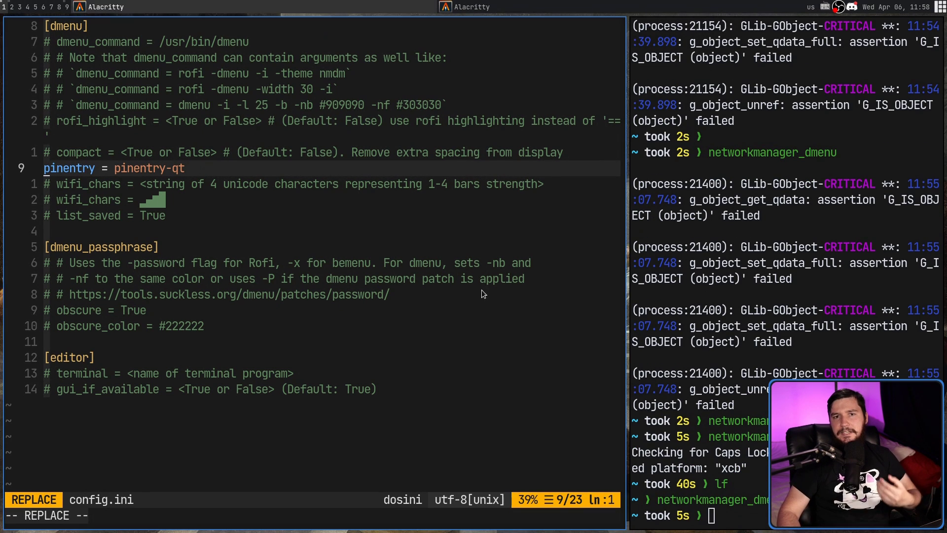
Step: Choose Rescan Wifi Networks from the menu, then reopen the network menu
{"action": "left_click", "coordinate": [732, 411]}
{"action": "key", "text": "Up"}
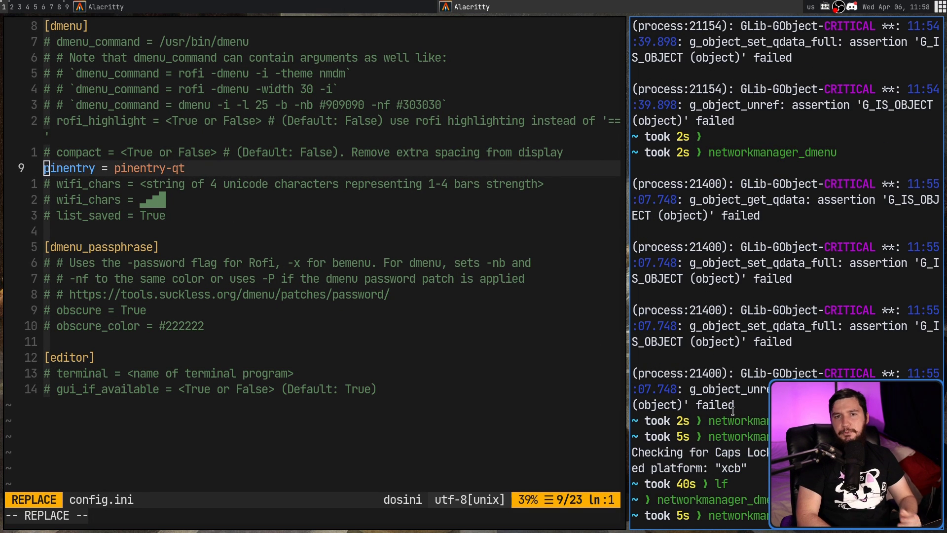
{"action": "key", "text": "Return"}
{"action": "key", "text": "Right"}
{"action": "key", "text": "Right"}
{"action": "key", "text": "Right"}
{"action": "key", "text": "Right"}
{"action": "key", "text": "Right"}
{"action": "key", "text": "Right"}
{"action": "key", "text": "Right"}
{"action": "key", "text": "Right"}
{"action": "key", "text": "Right"}
{"action": "key", "text": "Right"}
{"action": "key", "text": "Right"}
{"action": "key", "text": "Right"}
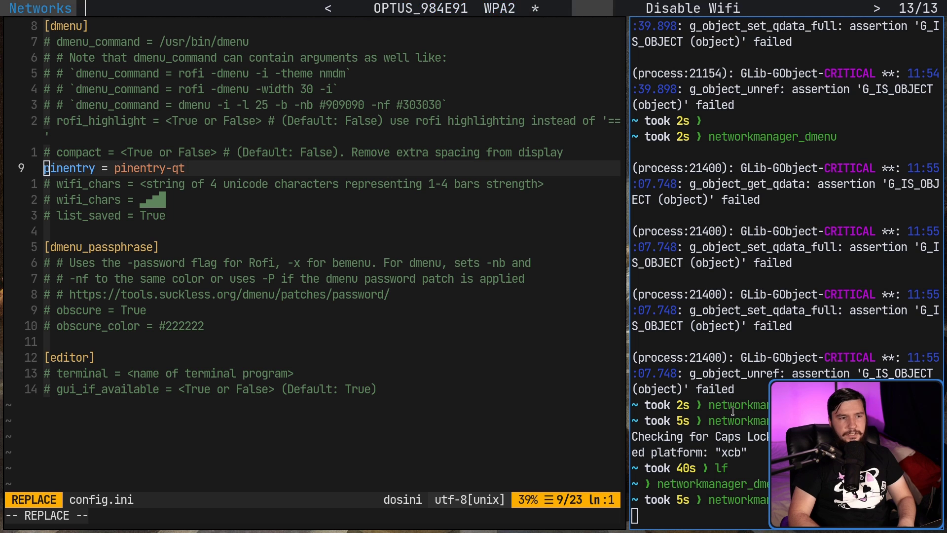
{"action": "key", "text": "Right"}
{"action": "key", "text": "Return"}
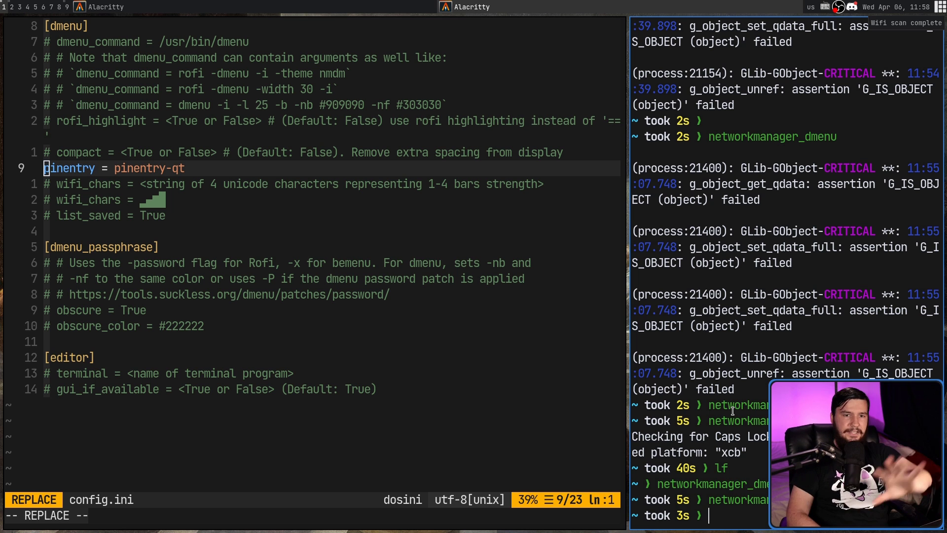
{"action": "key", "text": "Up"}
{"action": "key", "text": "Return"}
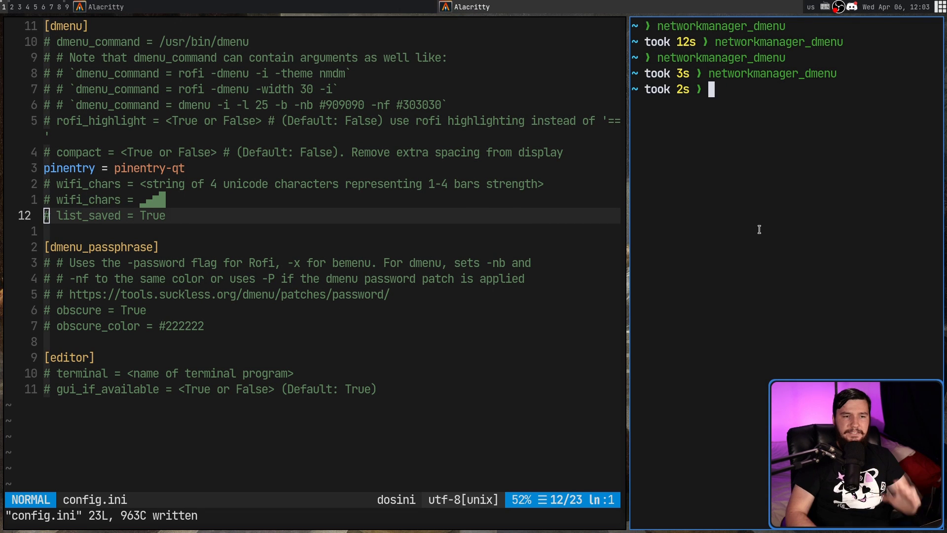
{"action": "key", "text": "Up"}
{"action": "key", "text": "Return"}
{"action": "key", "text": "Right"}
{"action": "key", "text": "Right"}
{"action": "key", "text": "Right"}
{"action": "key", "text": "Right"}
{"action": "key", "text": "Right"}
{"action": "key", "text": "Right"}
{"action": "key", "text": "Right"}
{"action": "key", "text": "Right"}
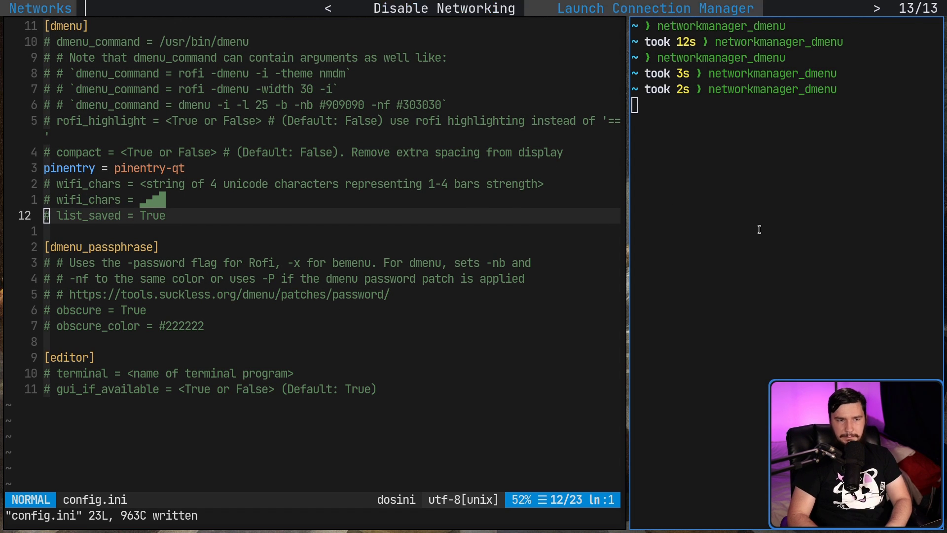
{"action": "key", "text": "Right"}
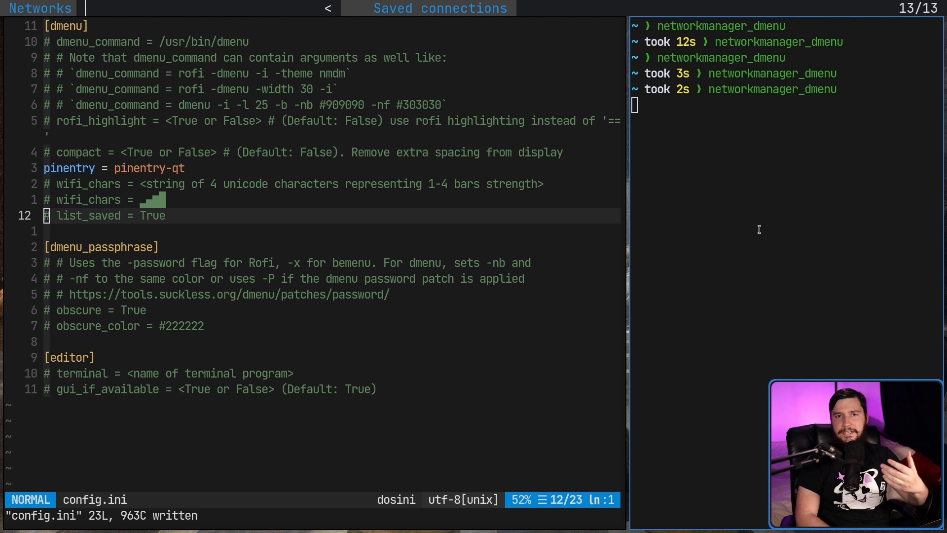
{"action": "key", "text": "Return"}
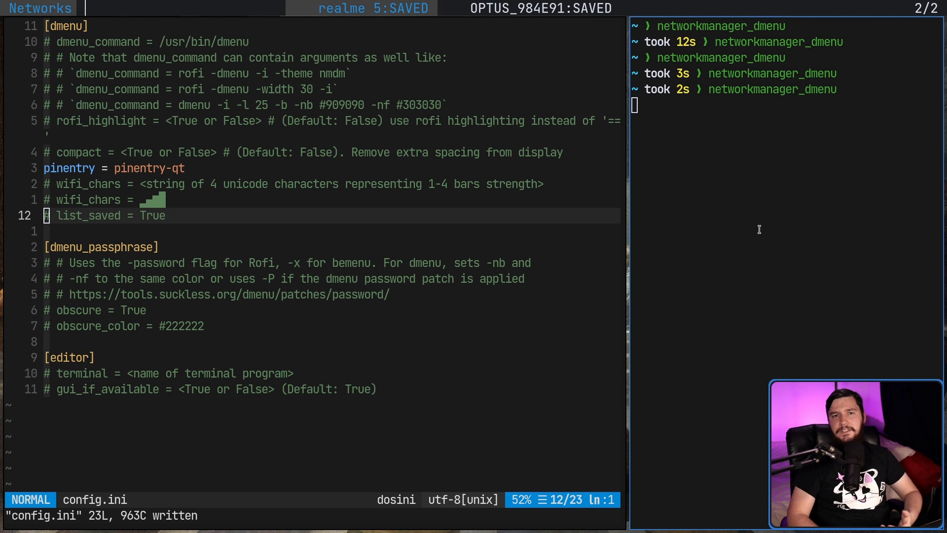
{"action": "key", "text": "Escape"}
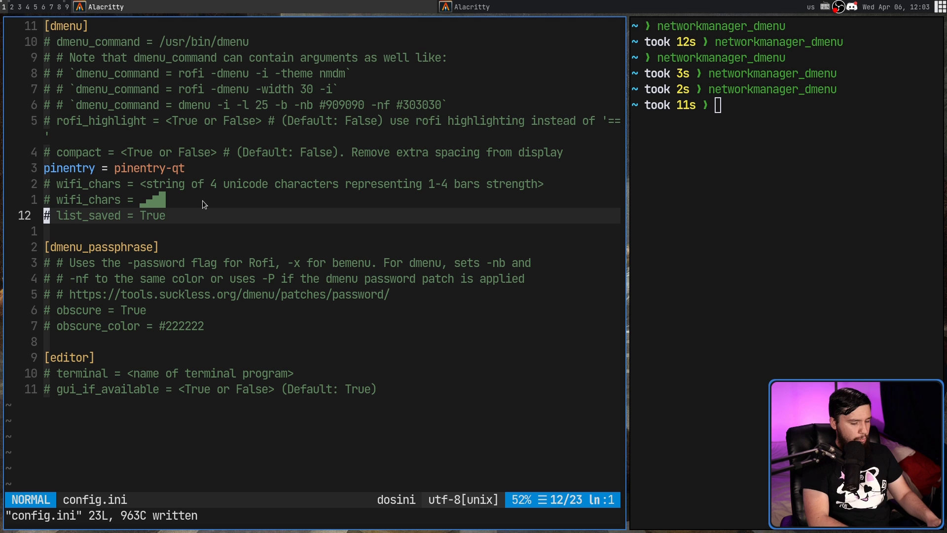
Step: Uncomment list_saved = True in config.ini and save the file
{"action": "key", "text": "x"}
{"action": "key", "text": "x"}
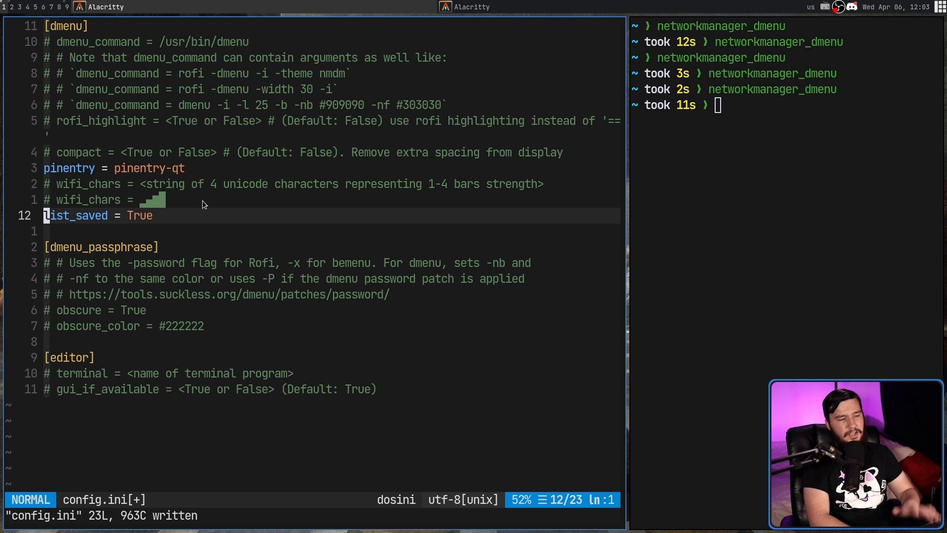
{"action": "type", "text": ":w"}
{"action": "key", "text": "Return"}
Step: Rerun networkmanager_dmenu twice and step through the saved Wired connection entries
{"action": "key", "text": "Up"}
{"action": "key", "text": "Return"}
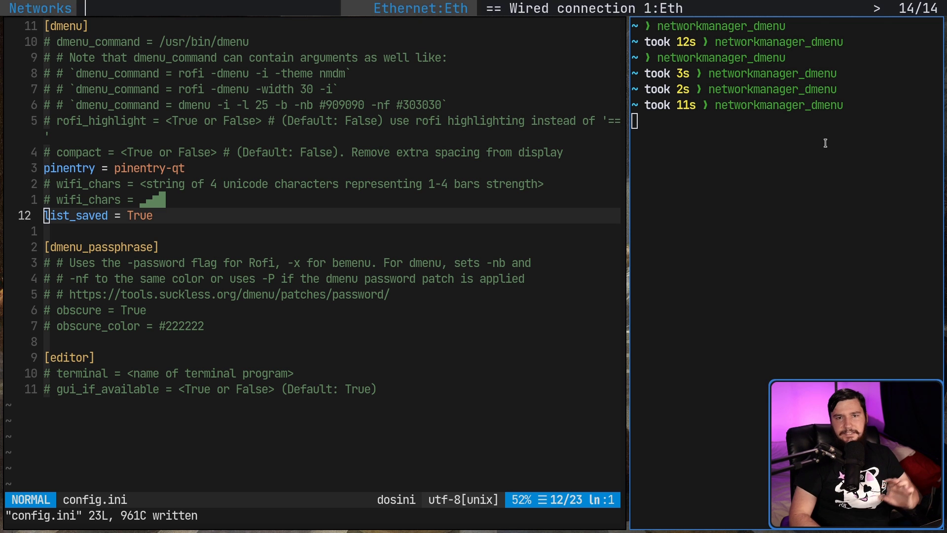
{"action": "key", "text": "Right"}
{"action": "key", "text": "Right"}
{"action": "key", "text": "Right"}
{"action": "key", "text": "Right"}
{"action": "key", "text": "Right"}
{"action": "key", "text": "Right"}
{"action": "key", "text": "Right"}
{"action": "key", "text": "Right"}
{"action": "key", "text": "Right"}
{"action": "key", "text": "Right"}
{"action": "key", "text": "Right"}
{"action": "key", "text": "Right"}
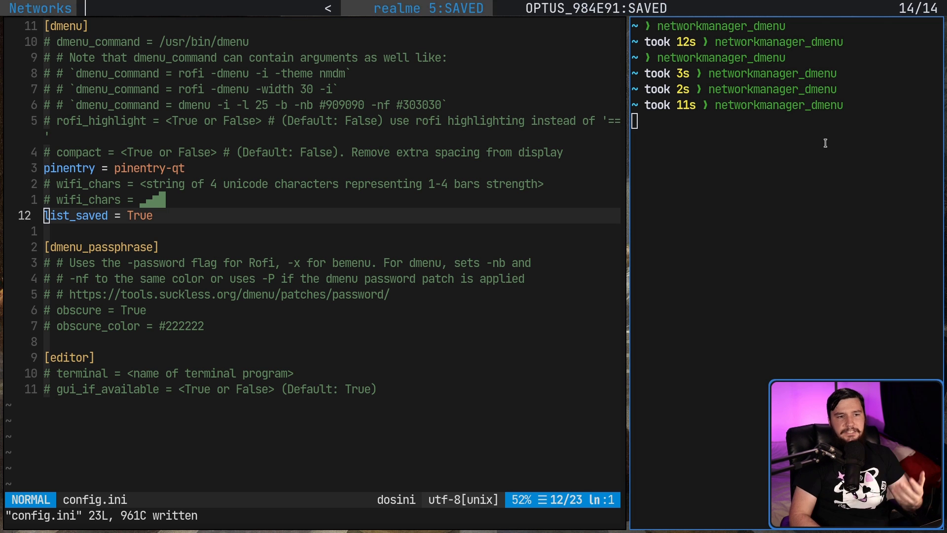
{"action": "key", "text": "Right"}
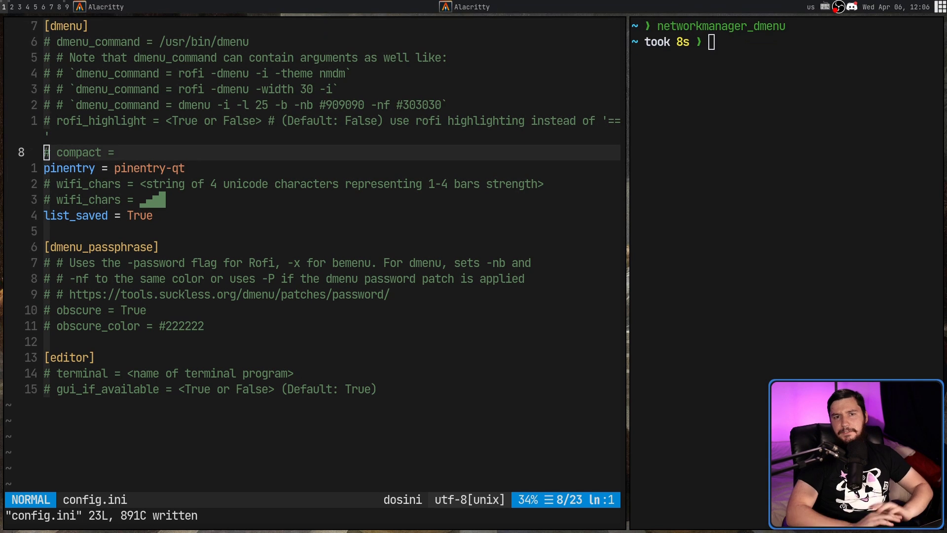
{"action": "key", "text": "Up"}
{"action": "key", "text": "Return"}
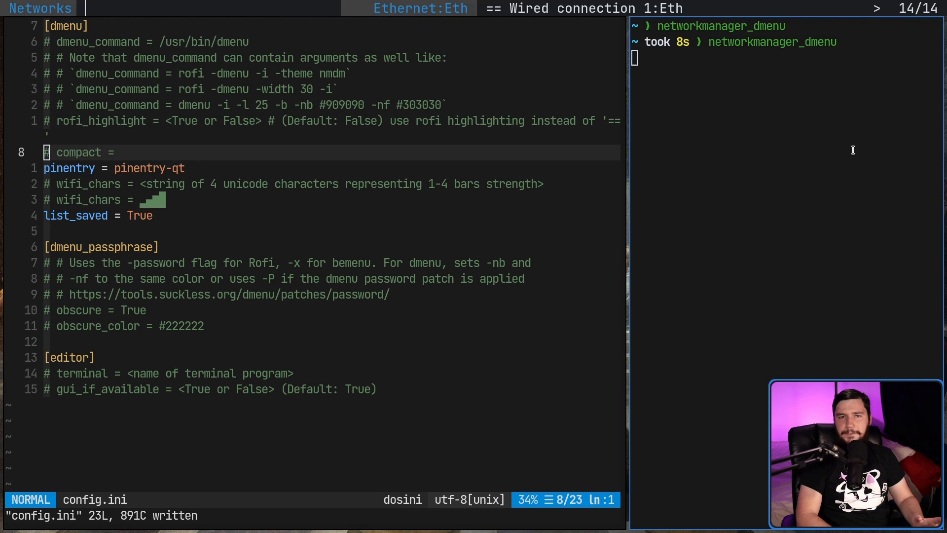
{"action": "key", "text": "Right"}
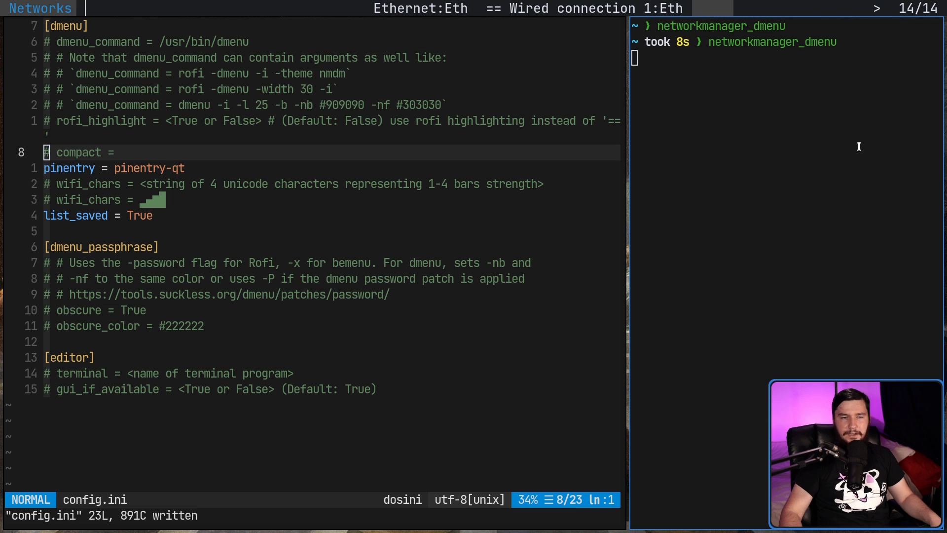
Step: Close the network menu, uncomment the compact line as 'compact = True', and save config.ini
{"action": "key", "text": "Escape"}
{"action": "key", "text": "x"}
{"action": "key", "text": "x"}
{"action": "type", "text": "A True"}
{"action": "key", "text": "Escape"}
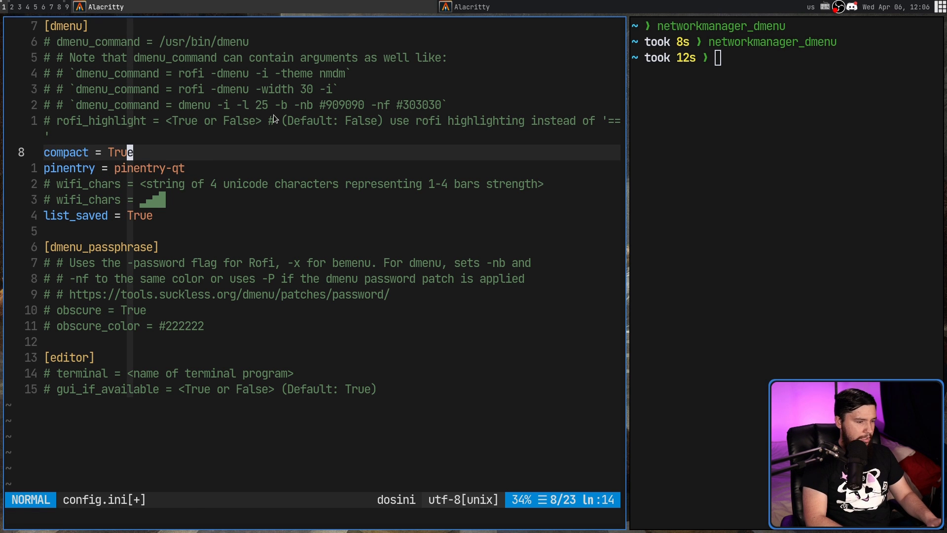
{"action": "type", "text": ":w"}
{"action": "key", "text": "Return"}
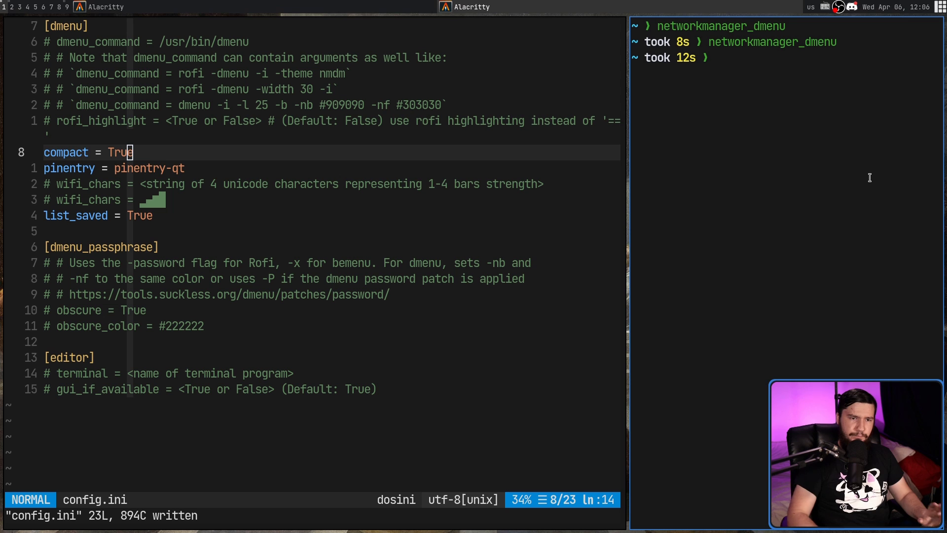
Step: Rerun networkmanager_dmenu and filter its entries by 'Dis'
{"action": "key", "text": "Up"}
{"action": "key", "text": "Return"}
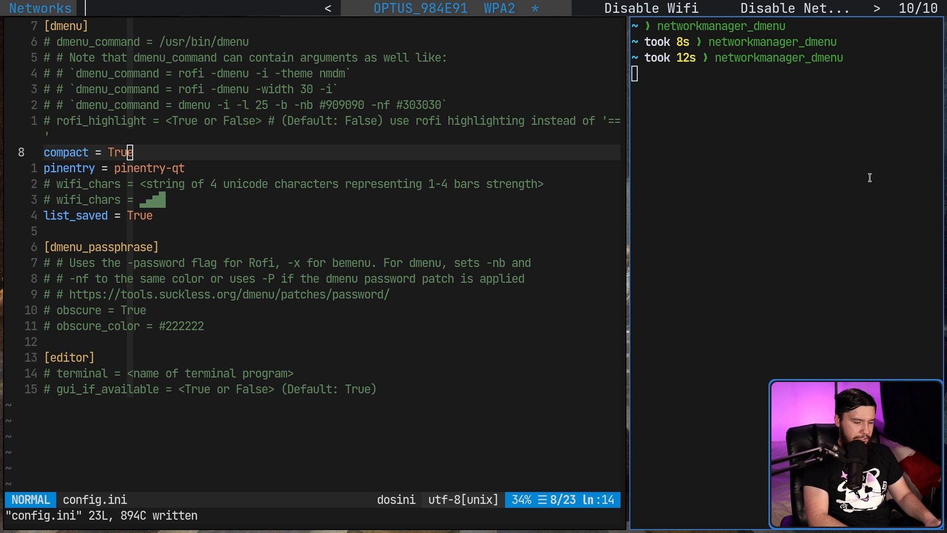
{"action": "type", "text": "Dis"}
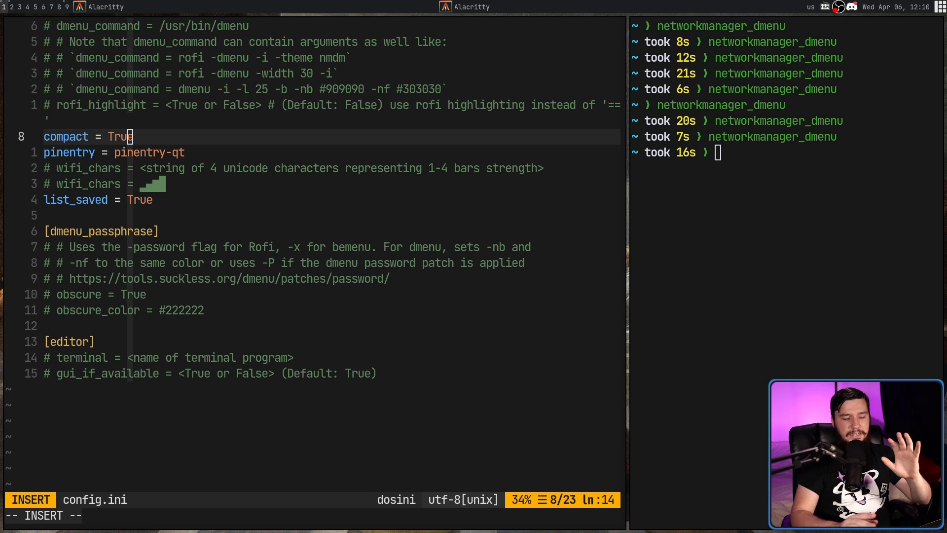
Step: Rerun networkmanager_dmenu and choose 'Launch Connection Manager' from its menu
{"action": "left_click", "coordinate": [747, 255]}
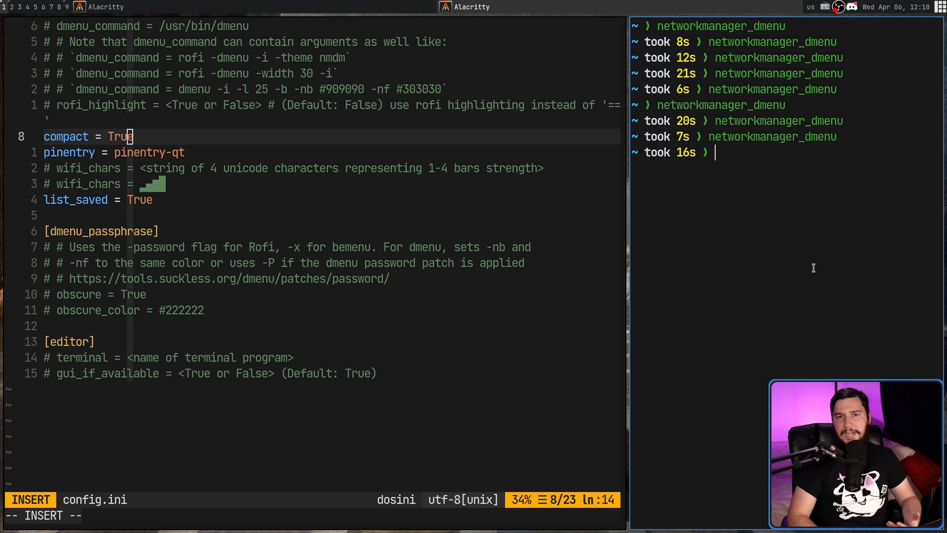
{"action": "key", "text": "Up"}
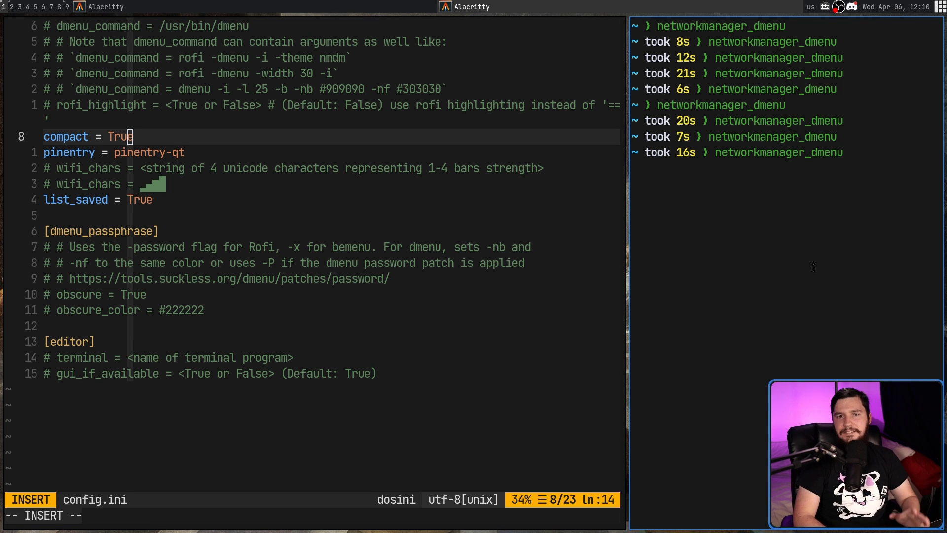
{"action": "key", "text": "Return"}
{"action": "key", "text": "Right"}
{"action": "key", "text": "Right"}
{"action": "key", "text": "Right"}
{"action": "key", "text": "Right"}
{"action": "key", "text": "Right"}
{"action": "key", "text": "Return"}
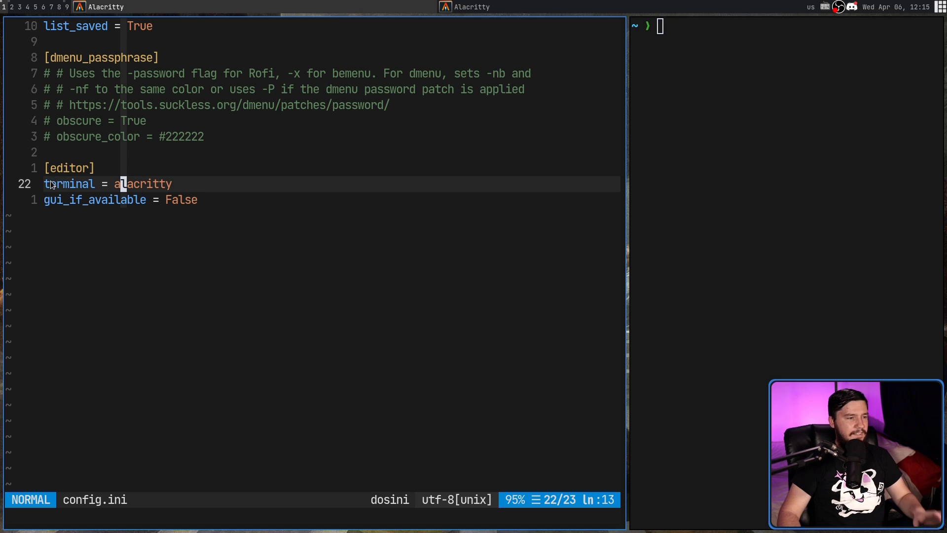
{"action": "left_click_drag", "start_coordinate": [50, 182], "coordinate": [122, 183]}
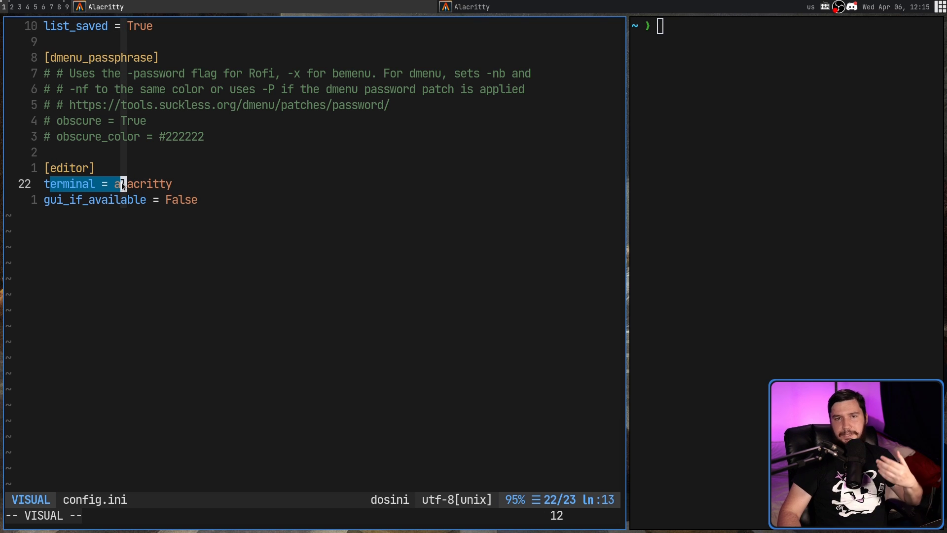
{"action": "left_click", "coordinate": [121, 182]}
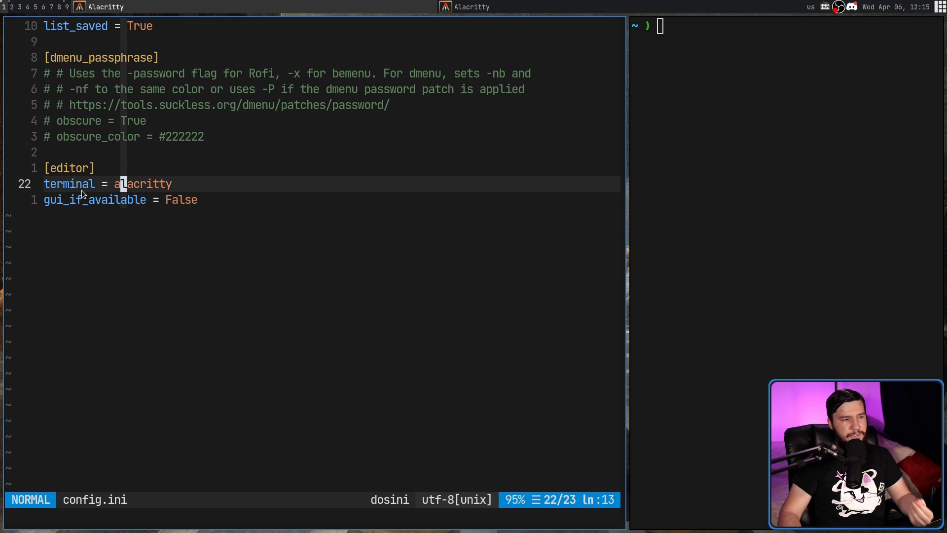
{"action": "type", "text": "networkmanager_dmenu"}
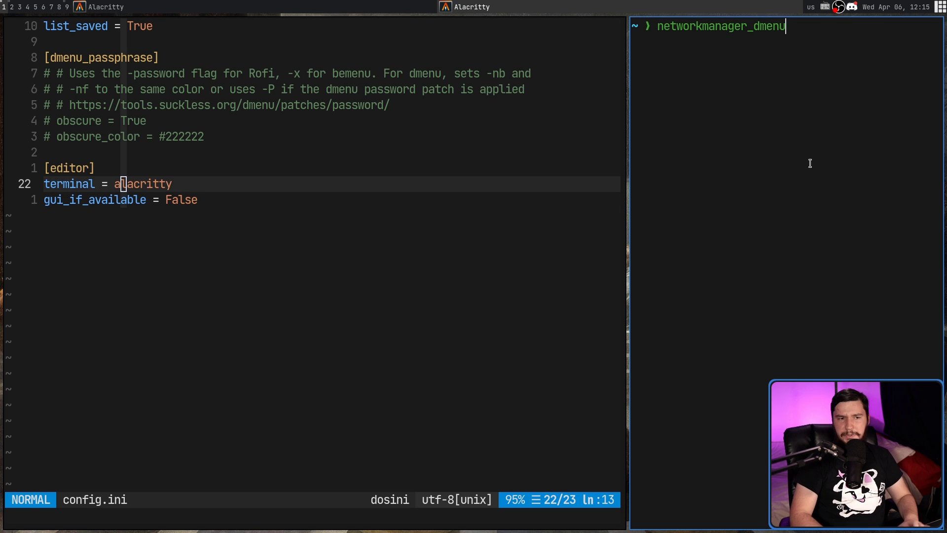
{"action": "key", "text": "Return"}
{"action": "key", "text": "Right"}
{"action": "key", "text": "Right"}
{"action": "key", "text": "Right"}
{"action": "key", "text": "Right"}
{"action": "key", "text": "Right"}
{"action": "key", "text": "Right"}
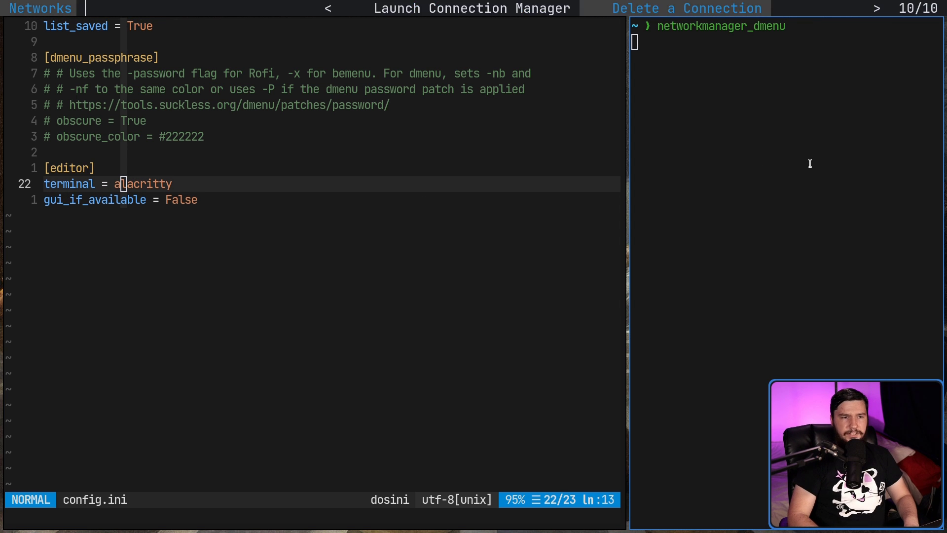
{"action": "key", "text": "Return"}
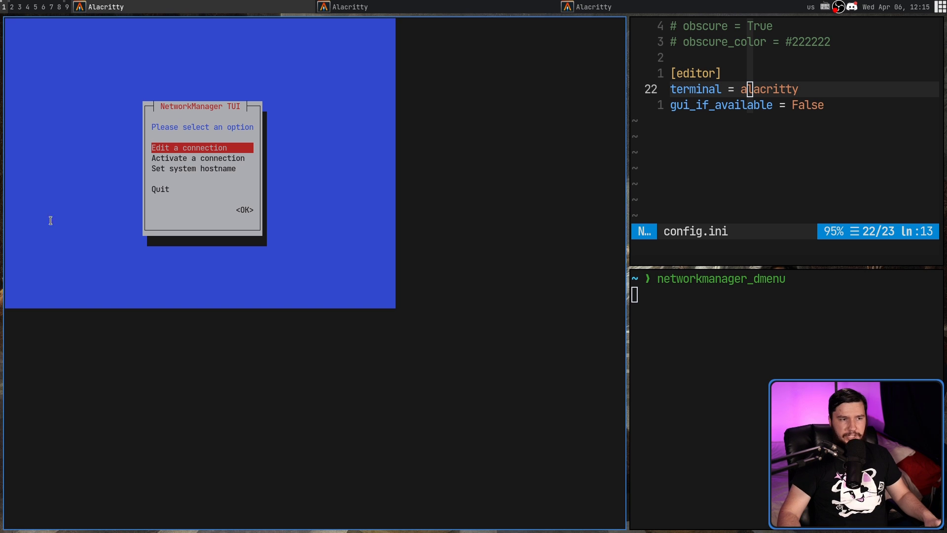
{"action": "key", "text": "Escape"}
Step: Select the terminal and gui_if_available lines in config.ini
{"action": "scroll", "coordinate": [405, 242], "scroll_direction": "up", "scroll_amount": 5}
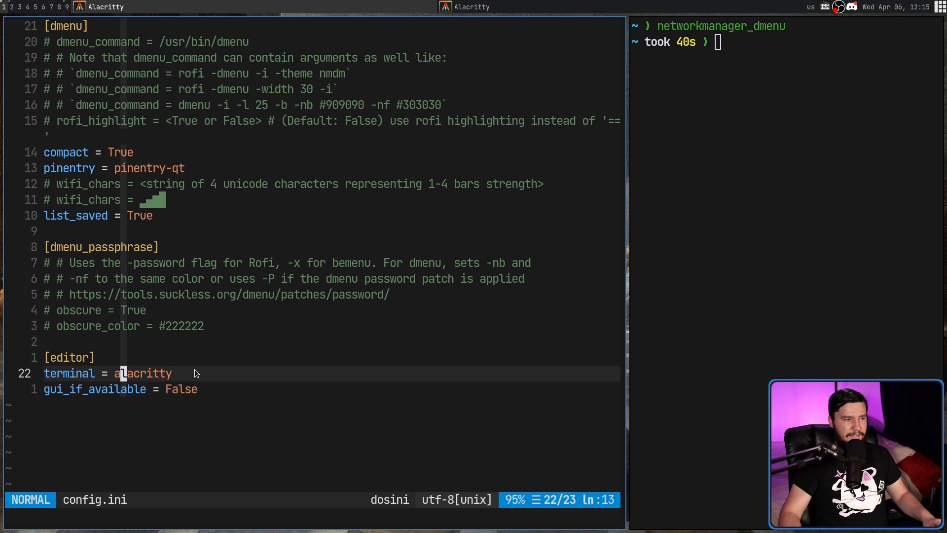
{"action": "left_click_drag", "start_coordinate": [194, 387], "coordinate": [45, 380]}
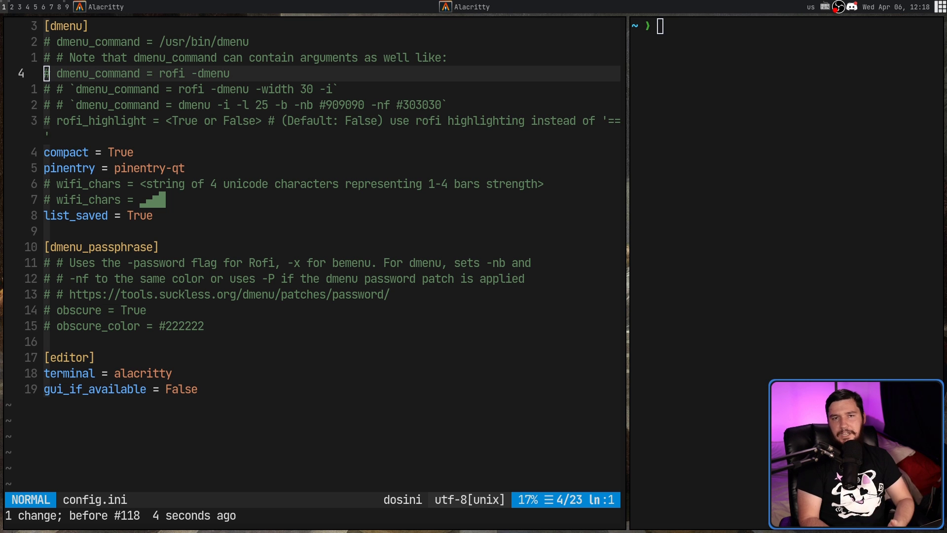
Step: Activate 'dmenu_command = rofi -dmenu', save config.ini, and dismiss the resulting Rofi network menu
{"action": "mouse_move", "coordinate": [277, 80]}
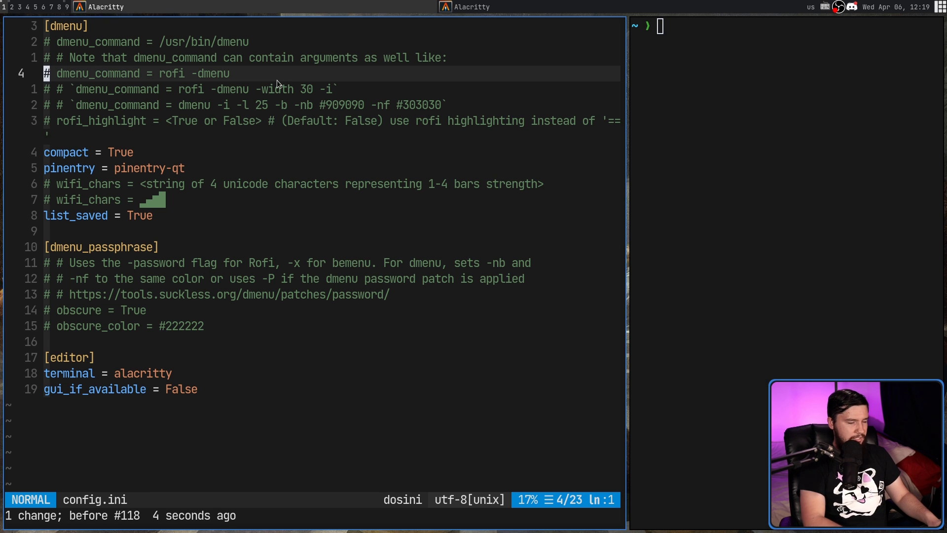
{"action": "key", "text": "x"}
{"action": "key", "text": "x"}
{"action": "key", "text": "shift+a"}
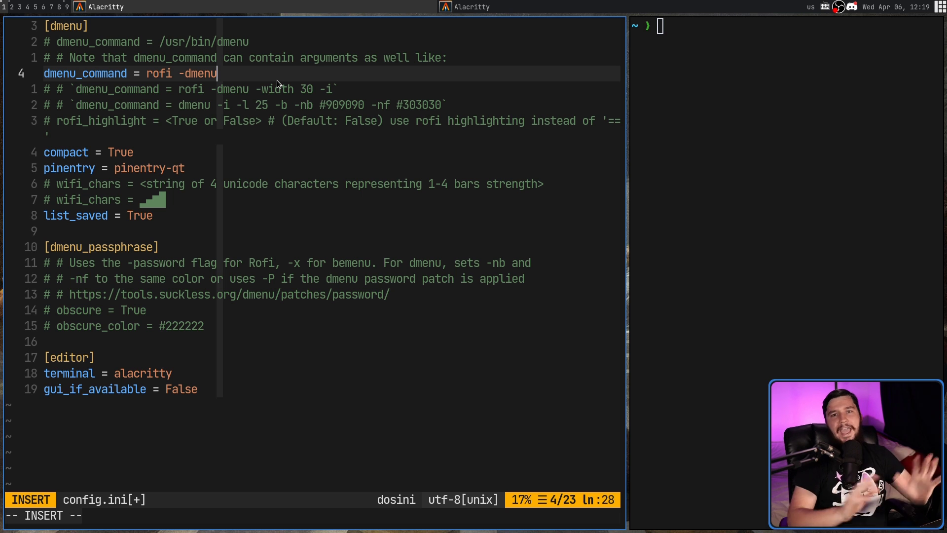
{"action": "key", "text": "Escape"}
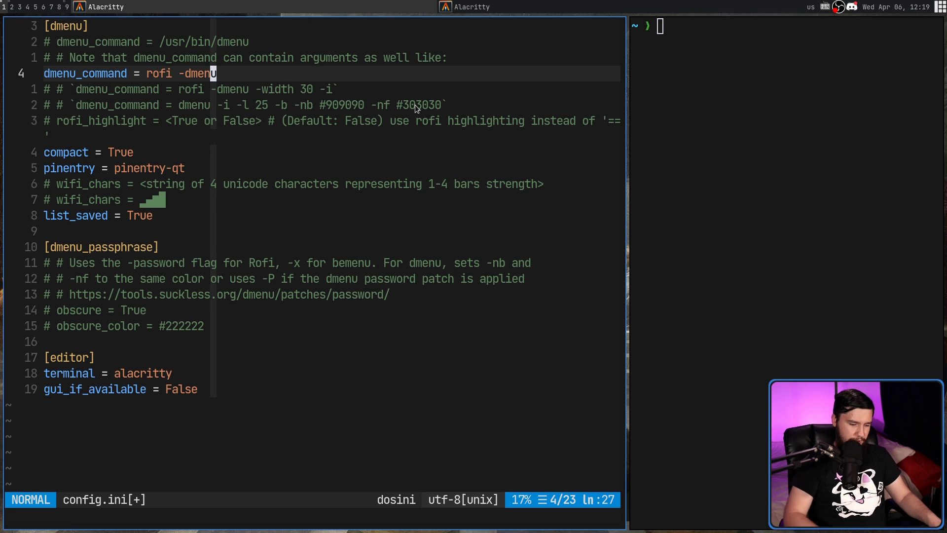
{"action": "type", "text": ":w"}
{"action": "key", "text": "Return"}
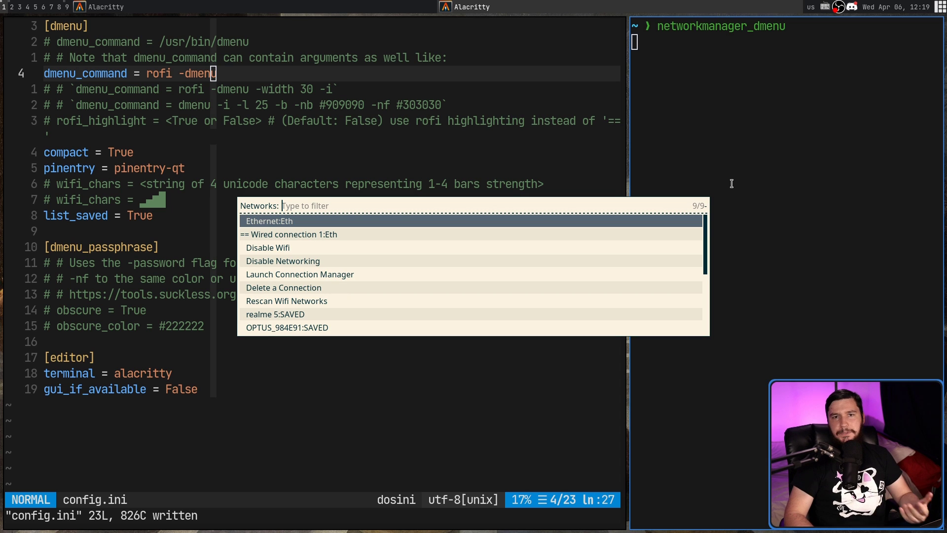
{"action": "key", "text": "Escape"}
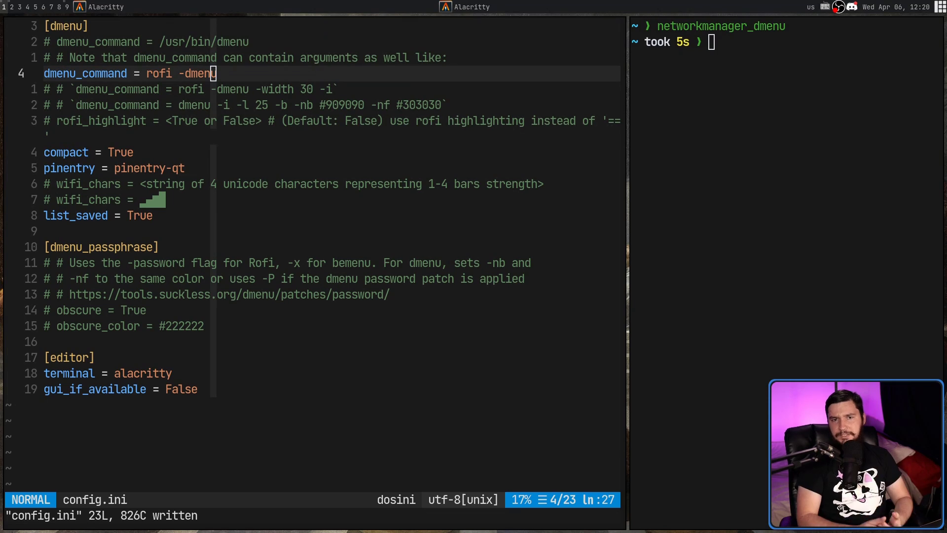